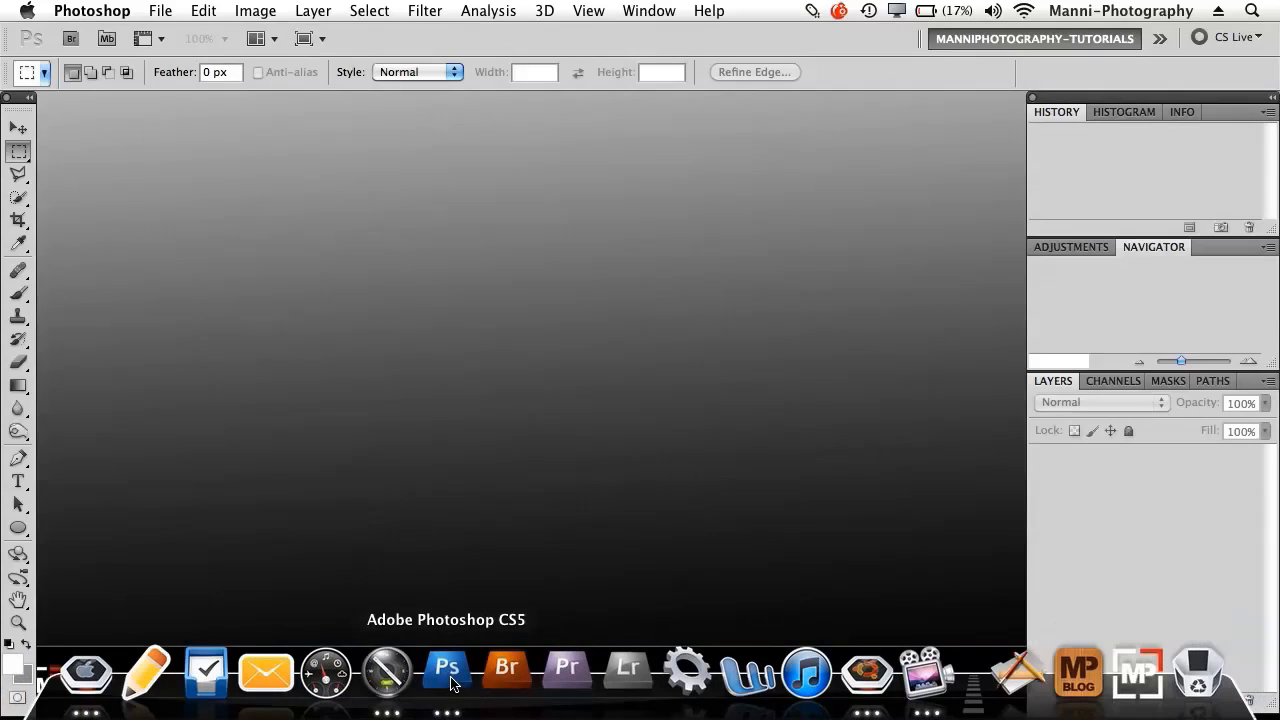
Create a new blank 3456 × 5184 pixel RGB document at 300 pixels/inch and place its window beside the toolbox.
left_click_drag(18, 100, 83, 100)
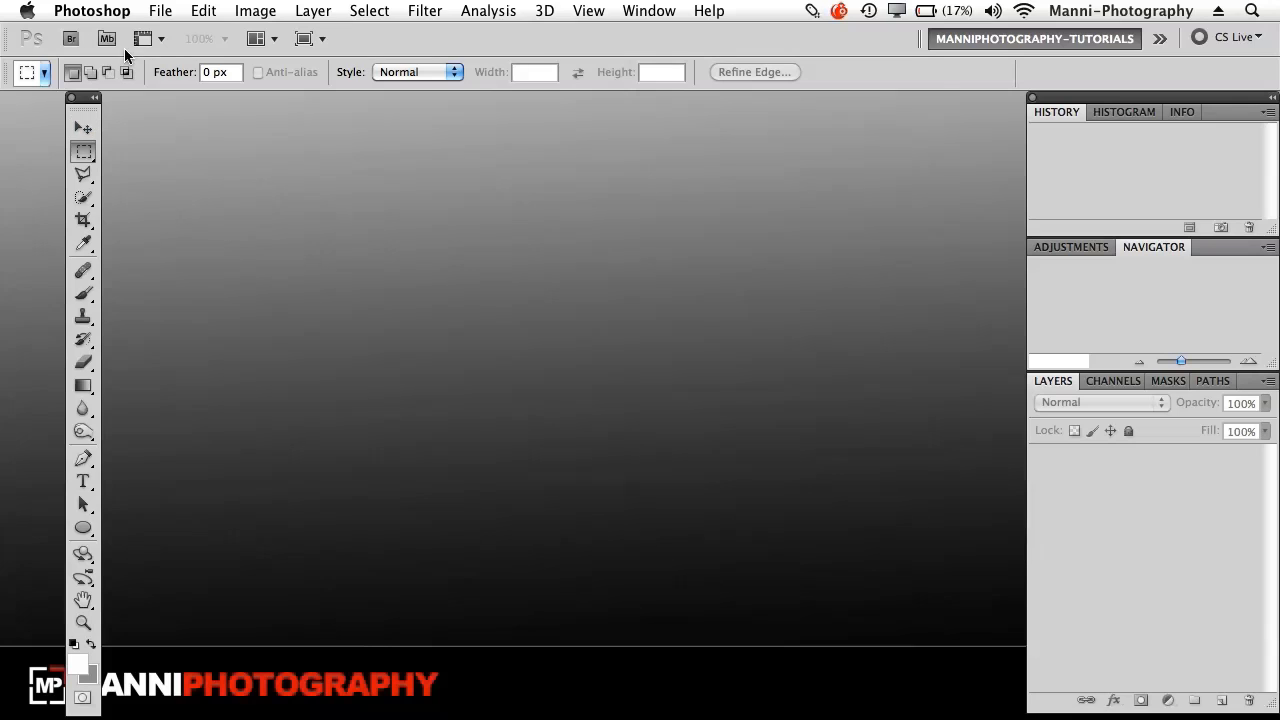
left_click(161, 12)
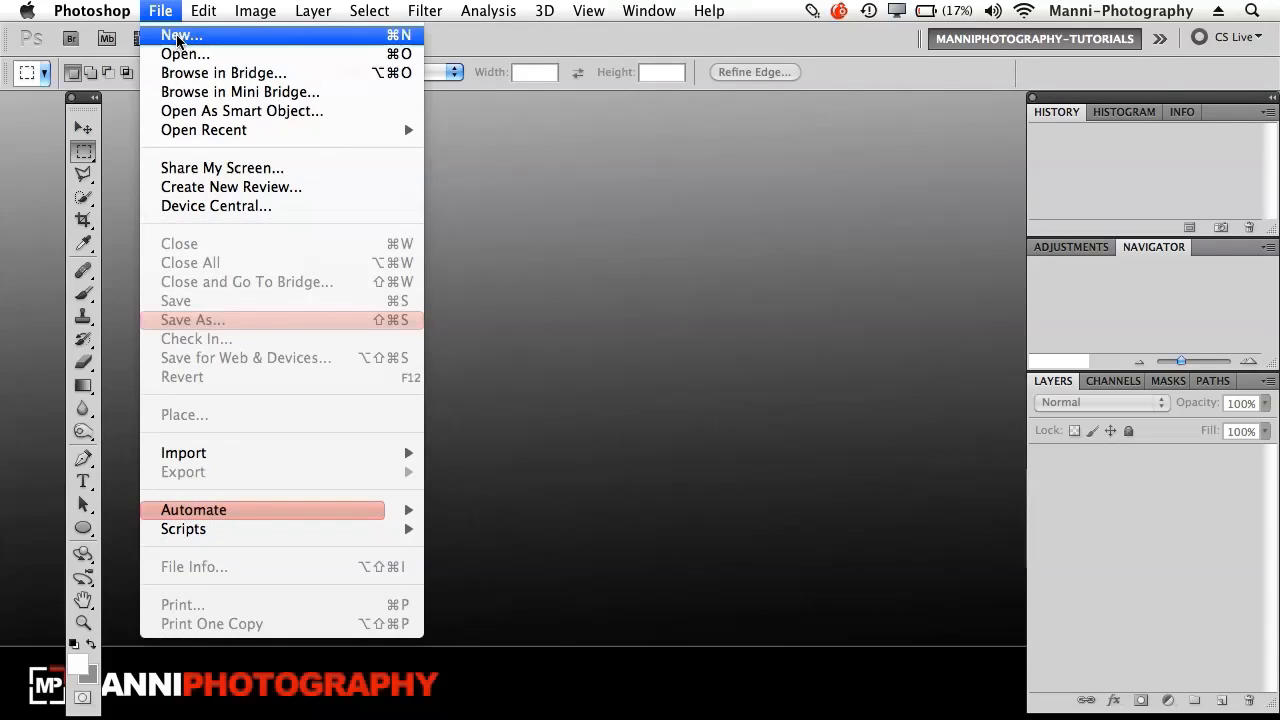
left_click(178, 38)
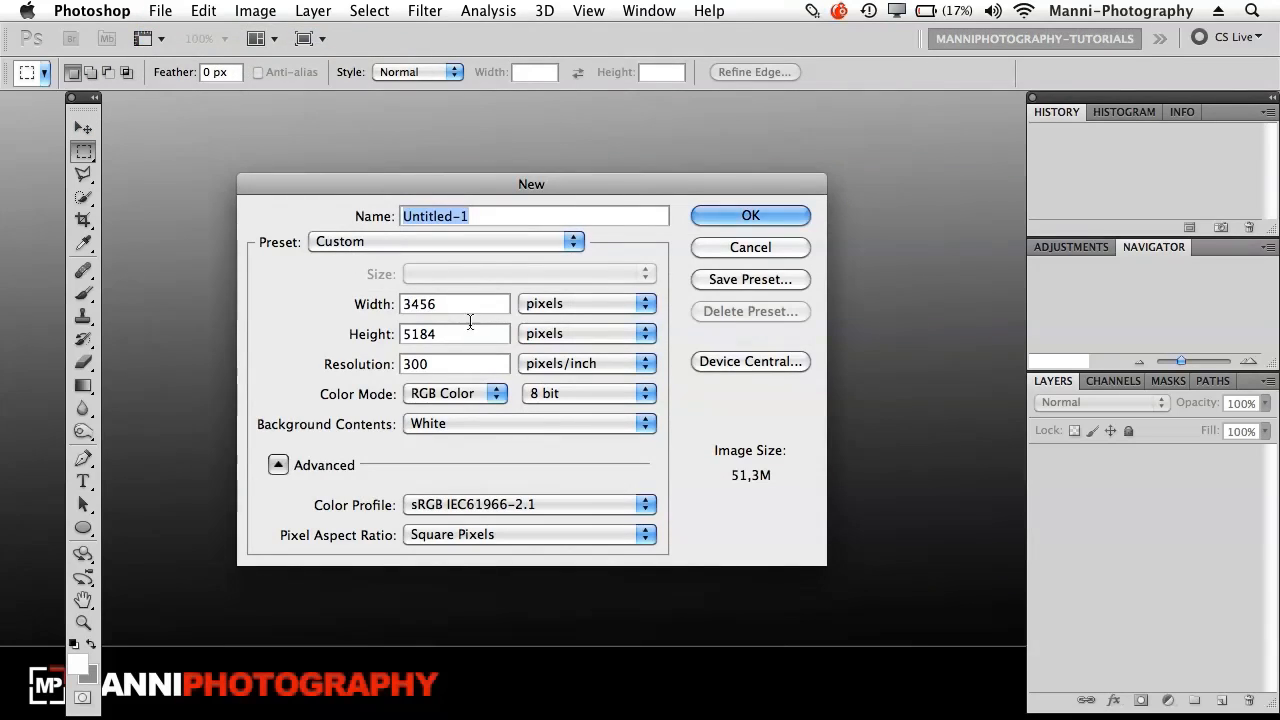
left_click(738, 220)
left_click_drag(455, 118, 411, 109)
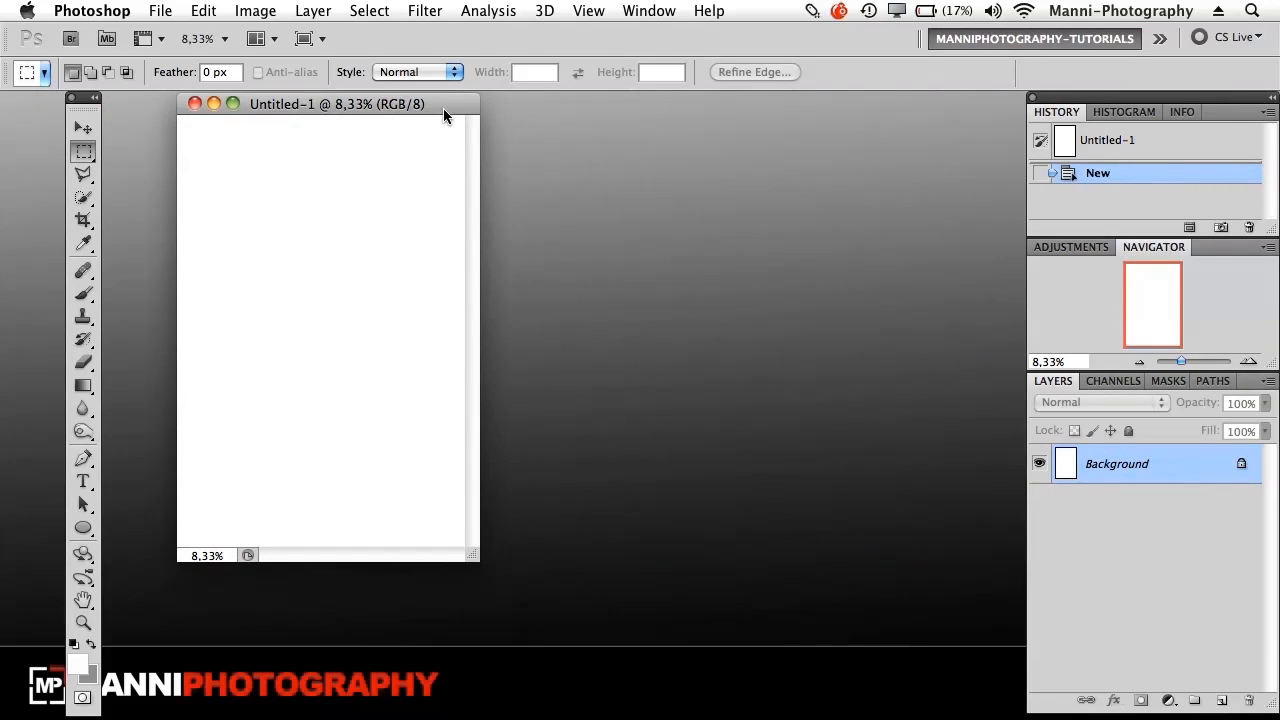
Open the Skin Retouch extension panel and place it directly beside the toolbox near the workspace edge.
left_click(658, 12)
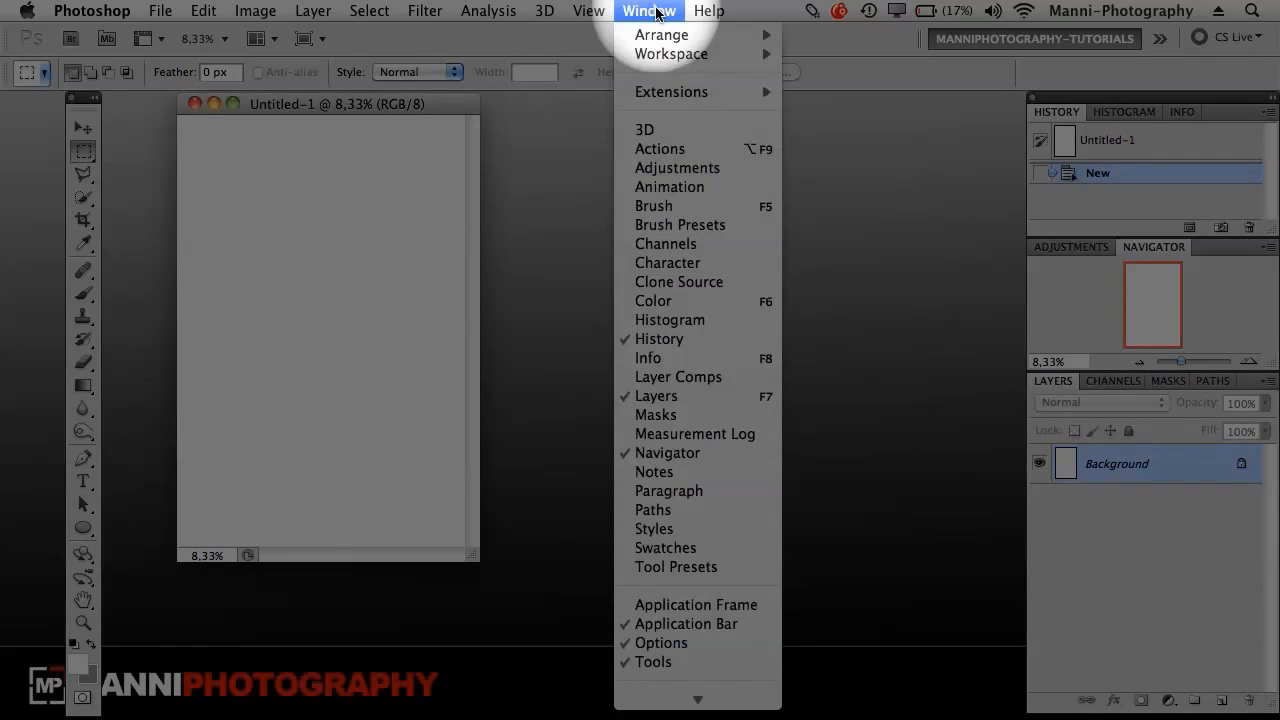
mouse_move(680, 92)
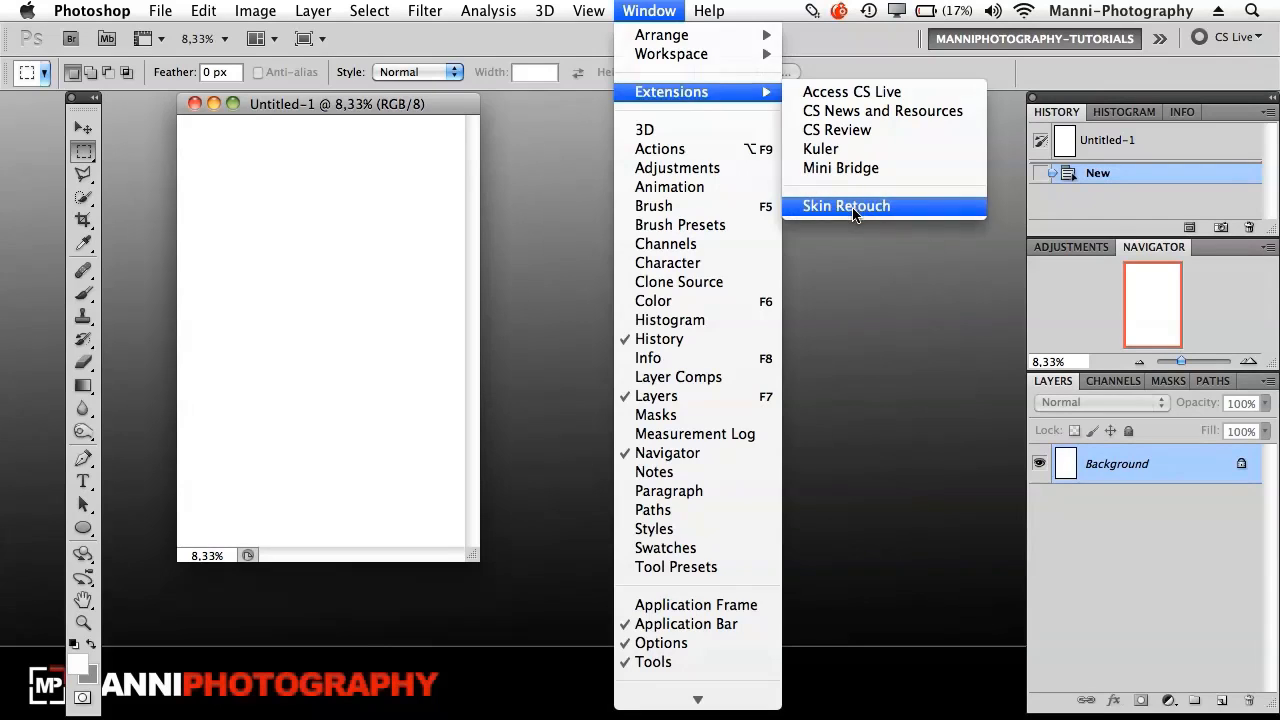
left_click(856, 214)
left_click_drag(66, 103, 131, 103)
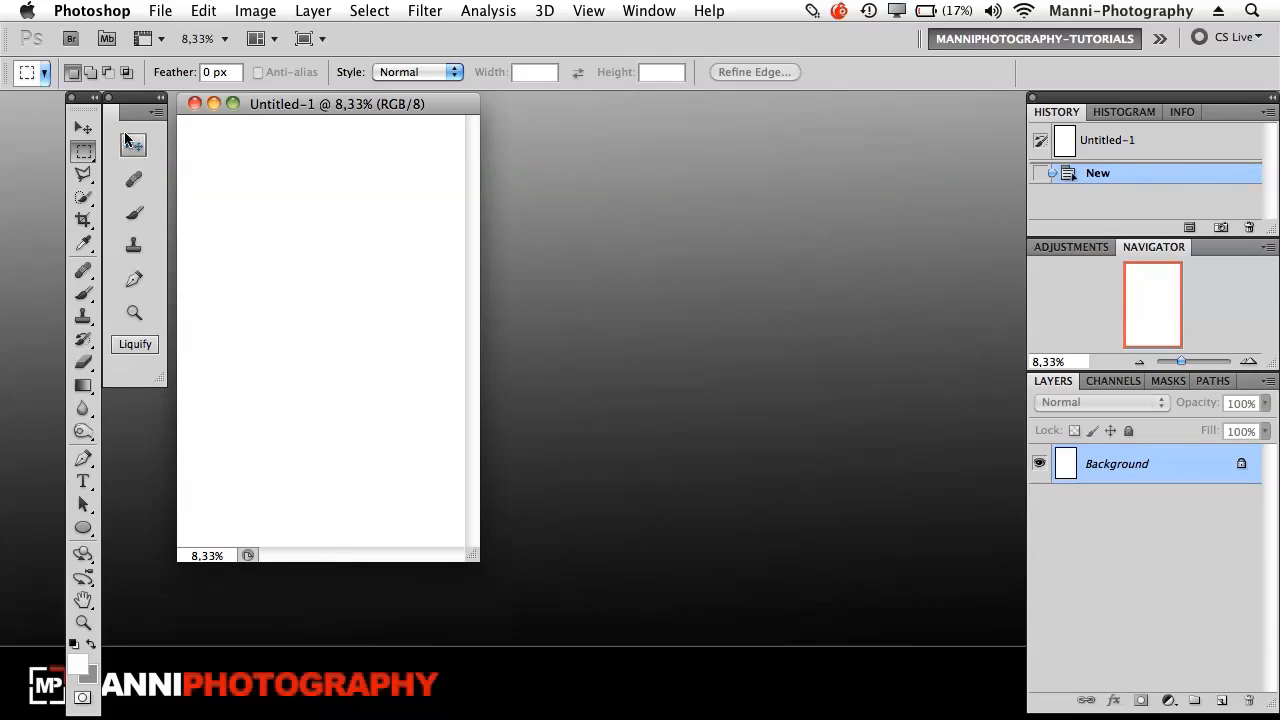
left_click_drag(75, 105, 20, 103)
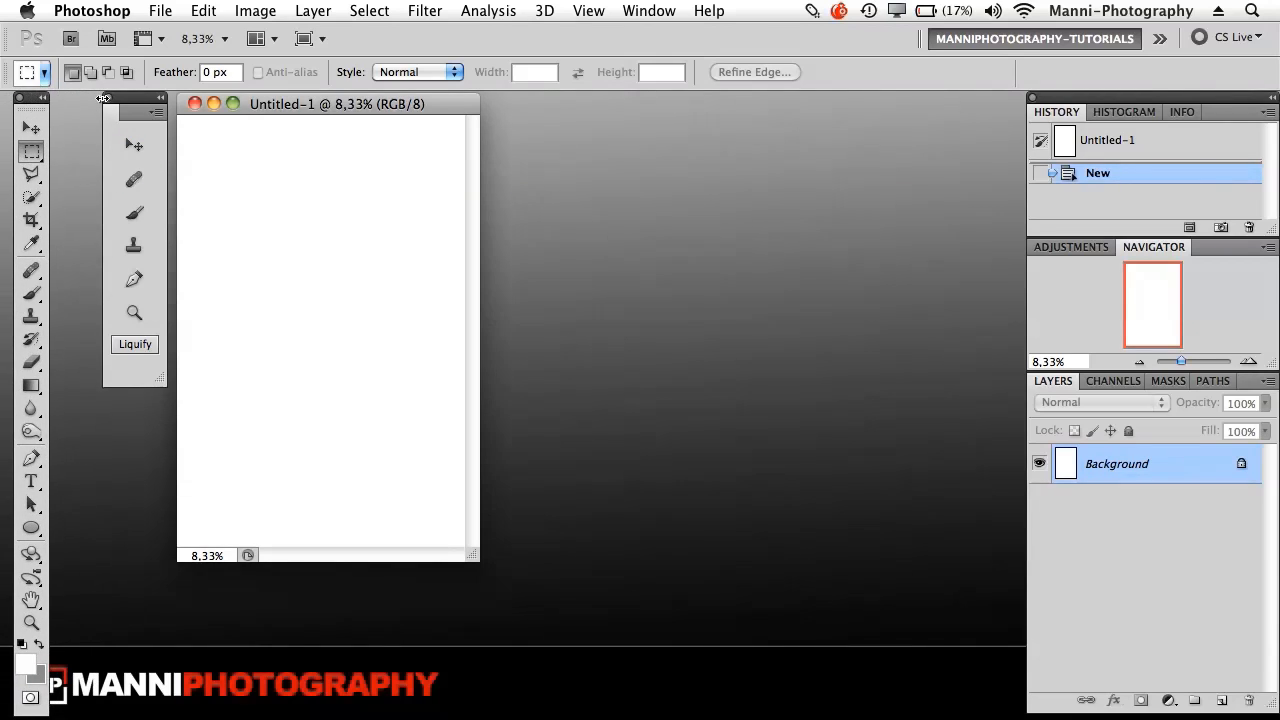
left_click_drag(109, 105, 73, 103)
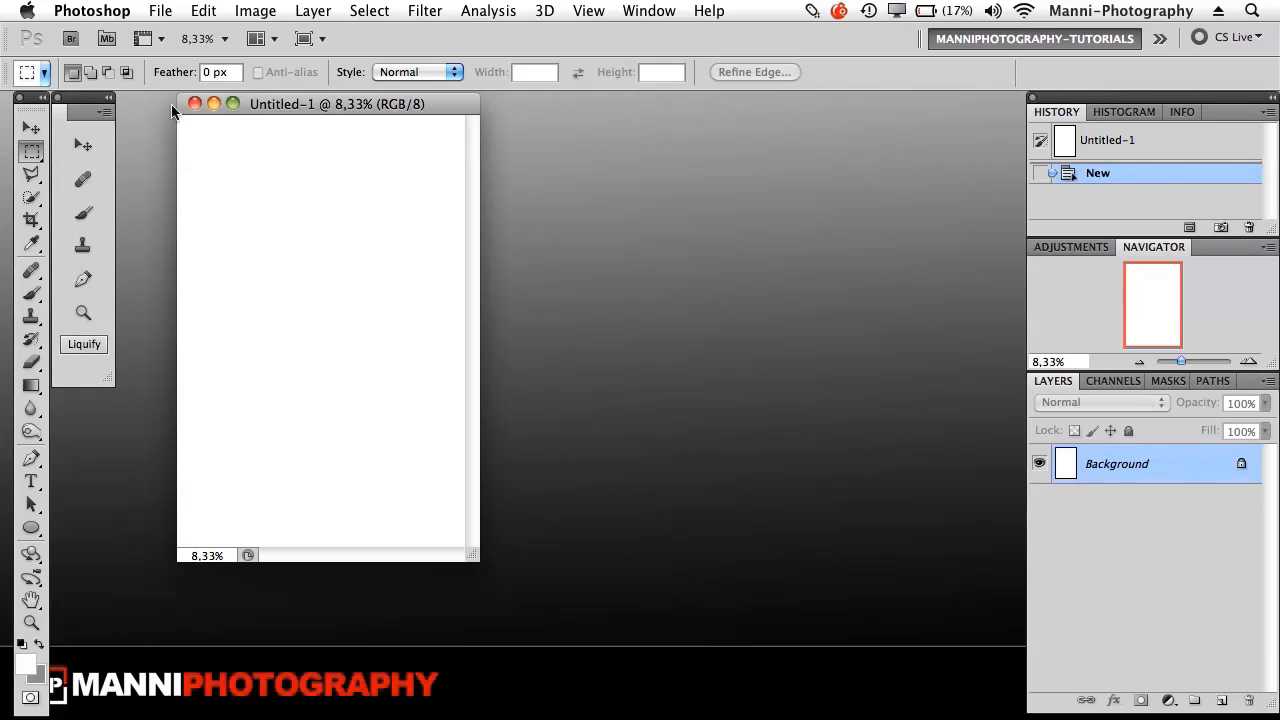
Close the untitled document and the Skin Retouch panel, and quit Photoshop.
left_click(194, 103)
left_click(58, 97)
left_click(92, 10)
left_click(174, 206)
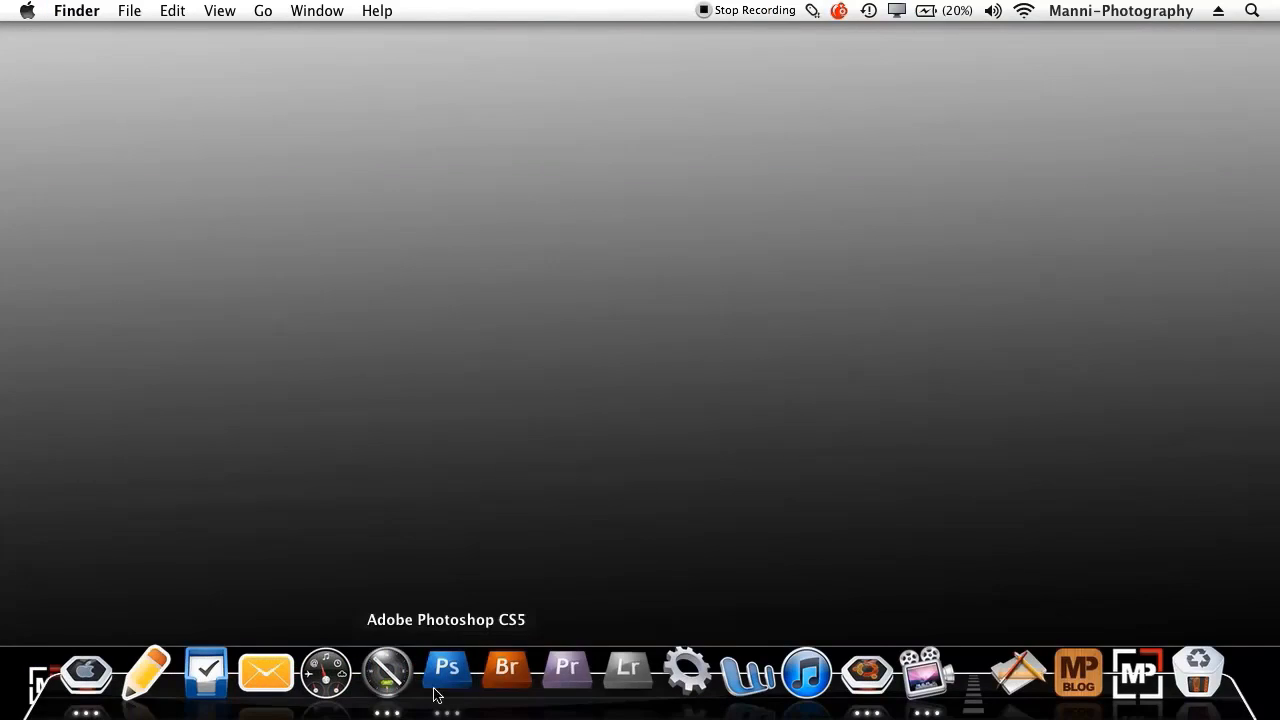
Switch to Safari and read the Adobe Labs page describing Configurator, its web address and the installer requirements.
left_click(405, 682)
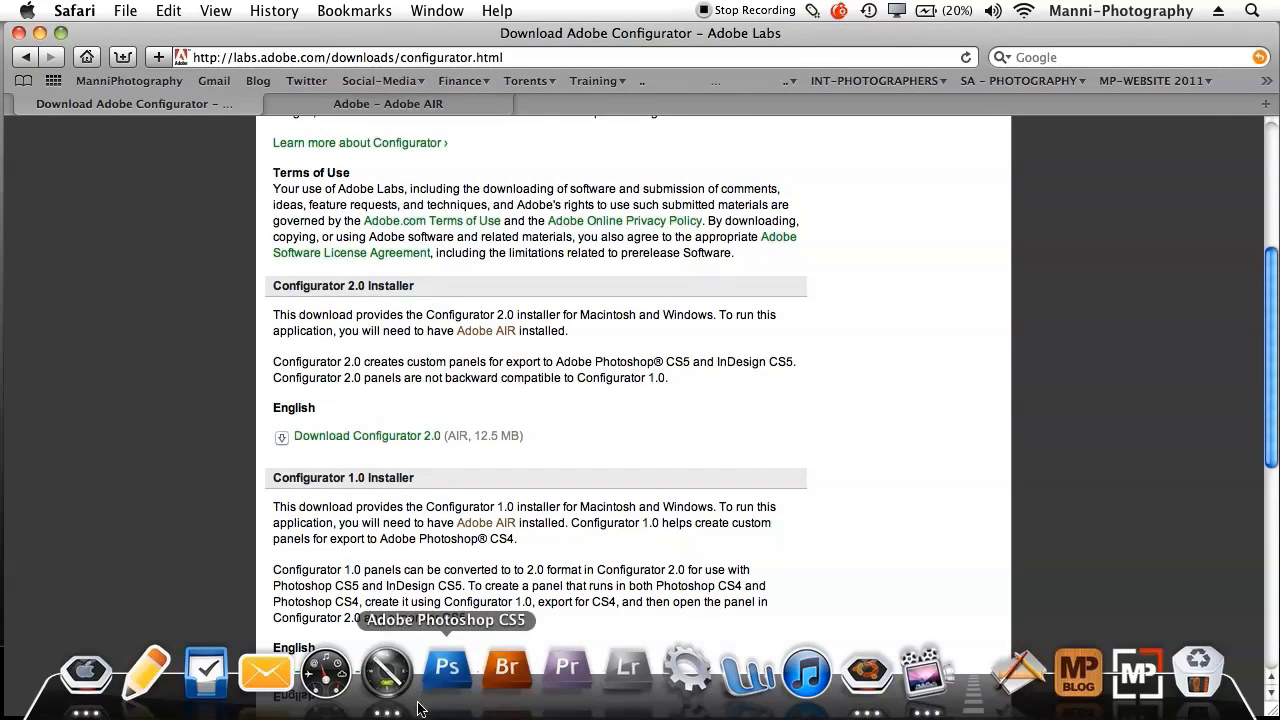
left_click_drag(1272, 277, 1272, 133)
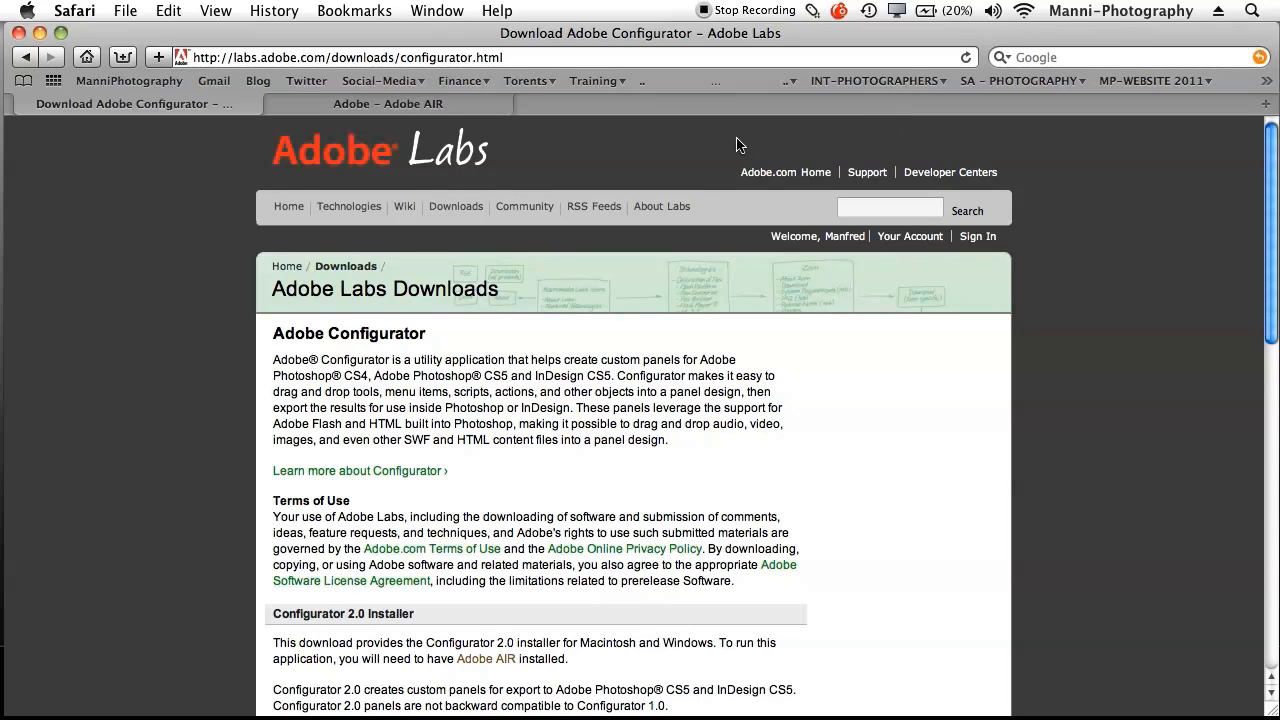
left_click(528, 57)
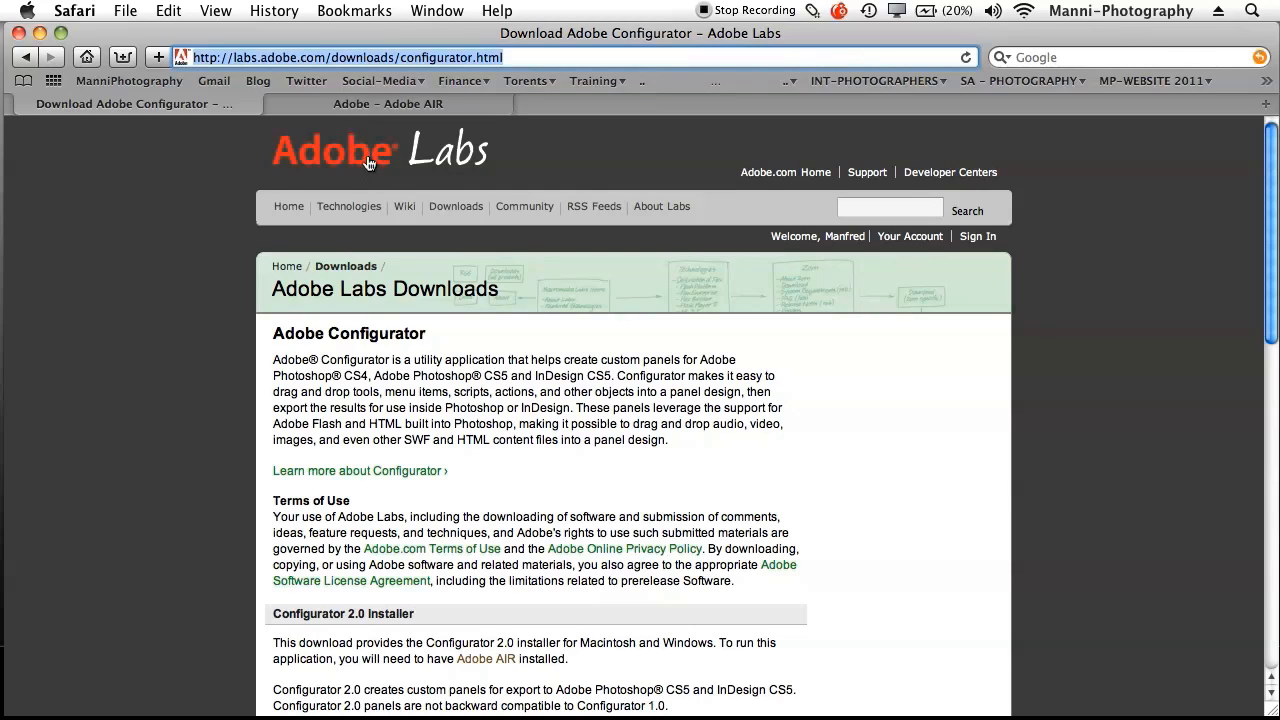
scroll(1277, 245, "down", 5)
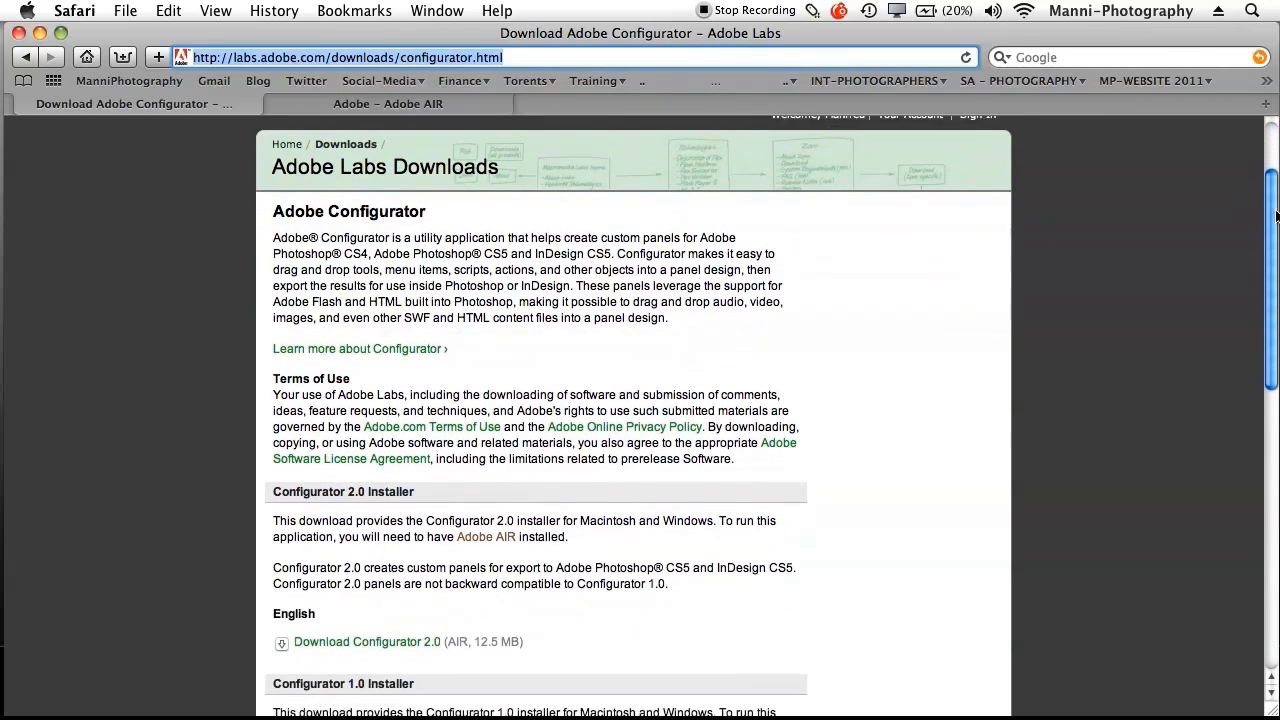
scroll(1277, 245, "down", 2)
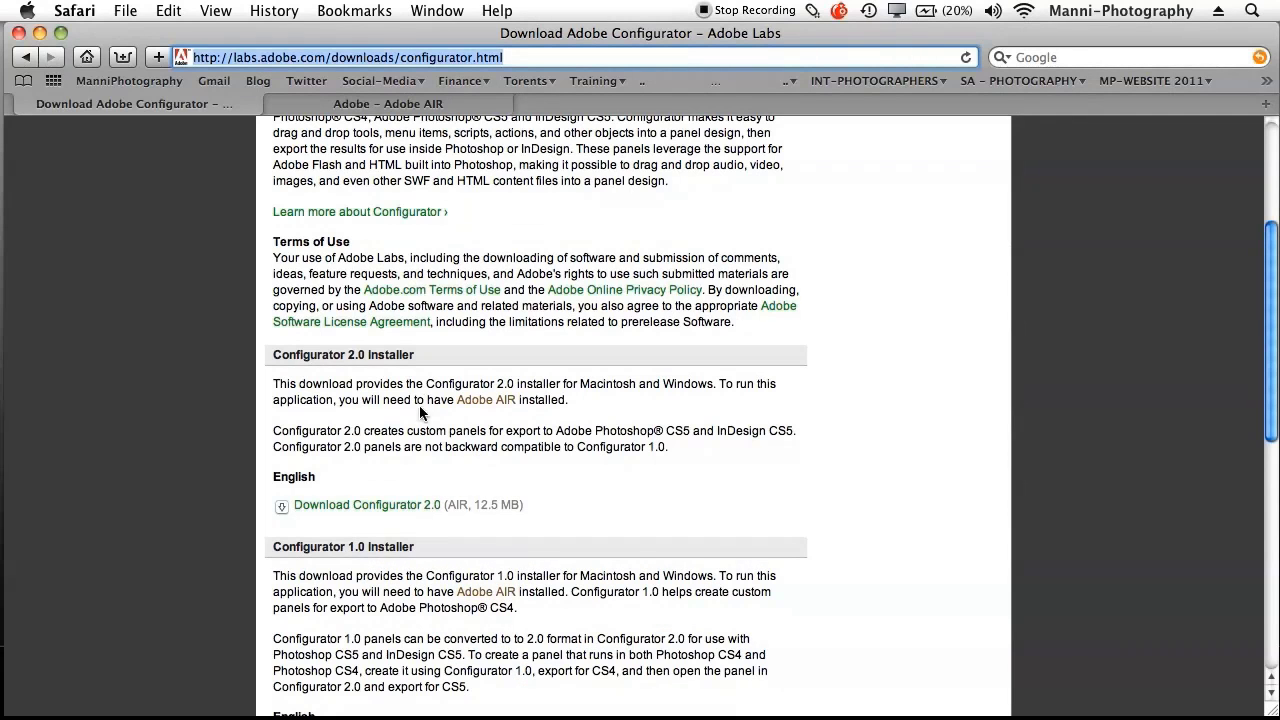
scroll(1256, 308, "down", 2)
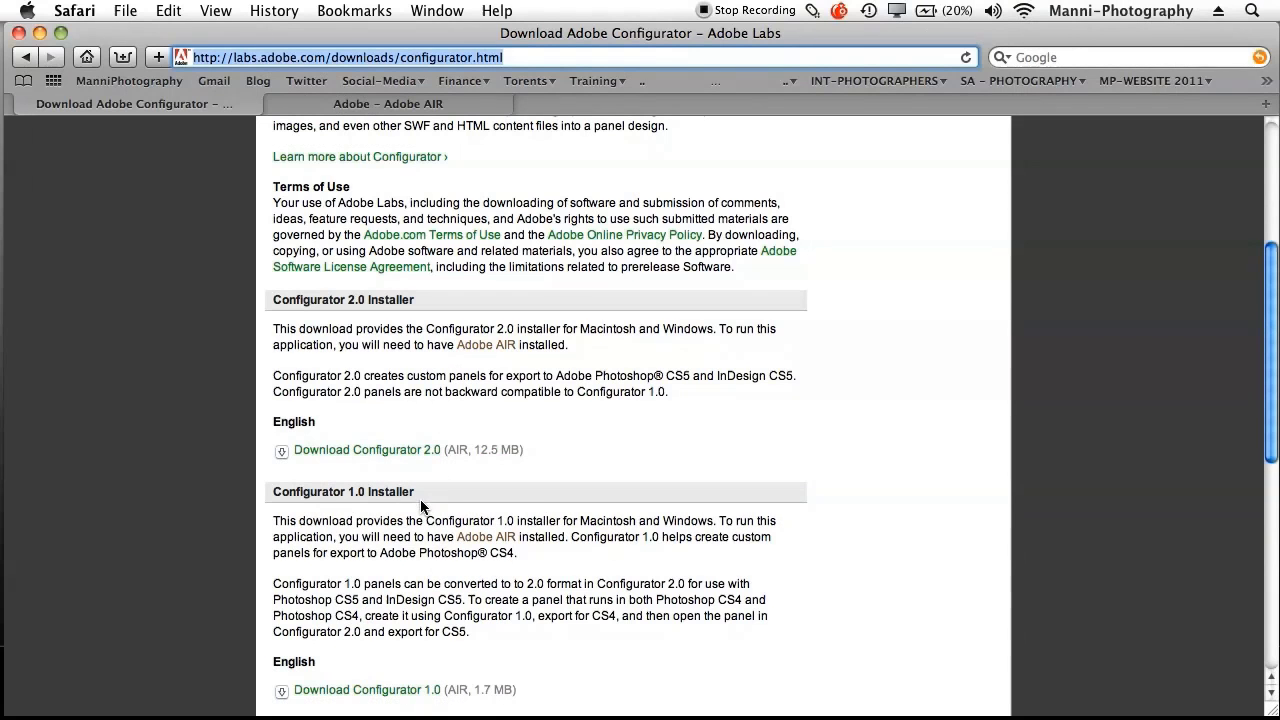
Examine the Configurator 1.0 and 2.0 download links and the Adobe AIR download page.
left_click(370, 690)
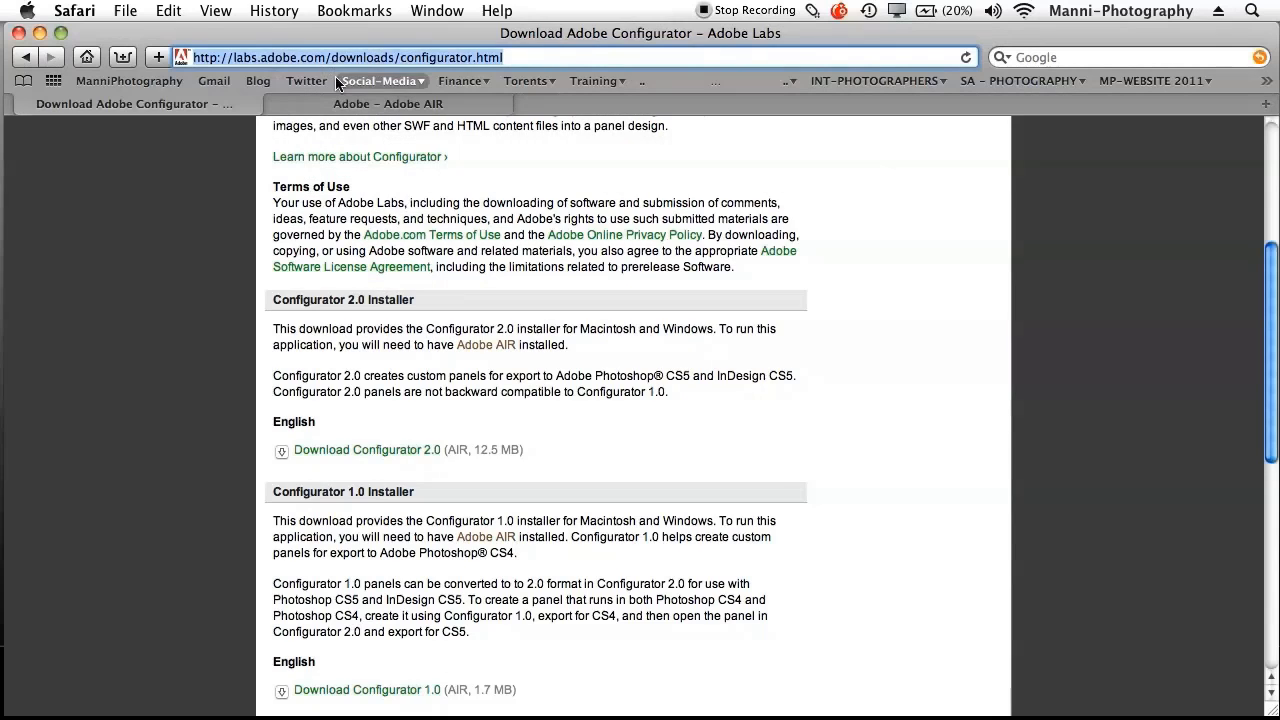
left_click(343, 104)
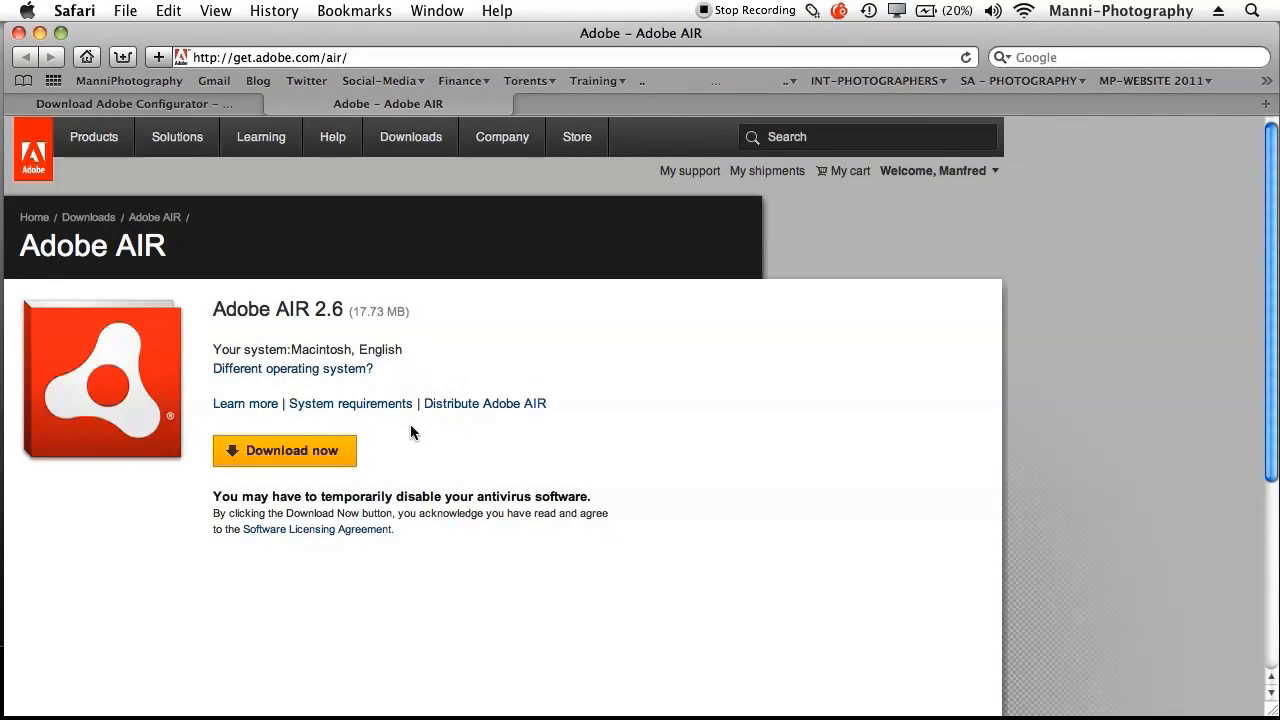
left_click(232, 104)
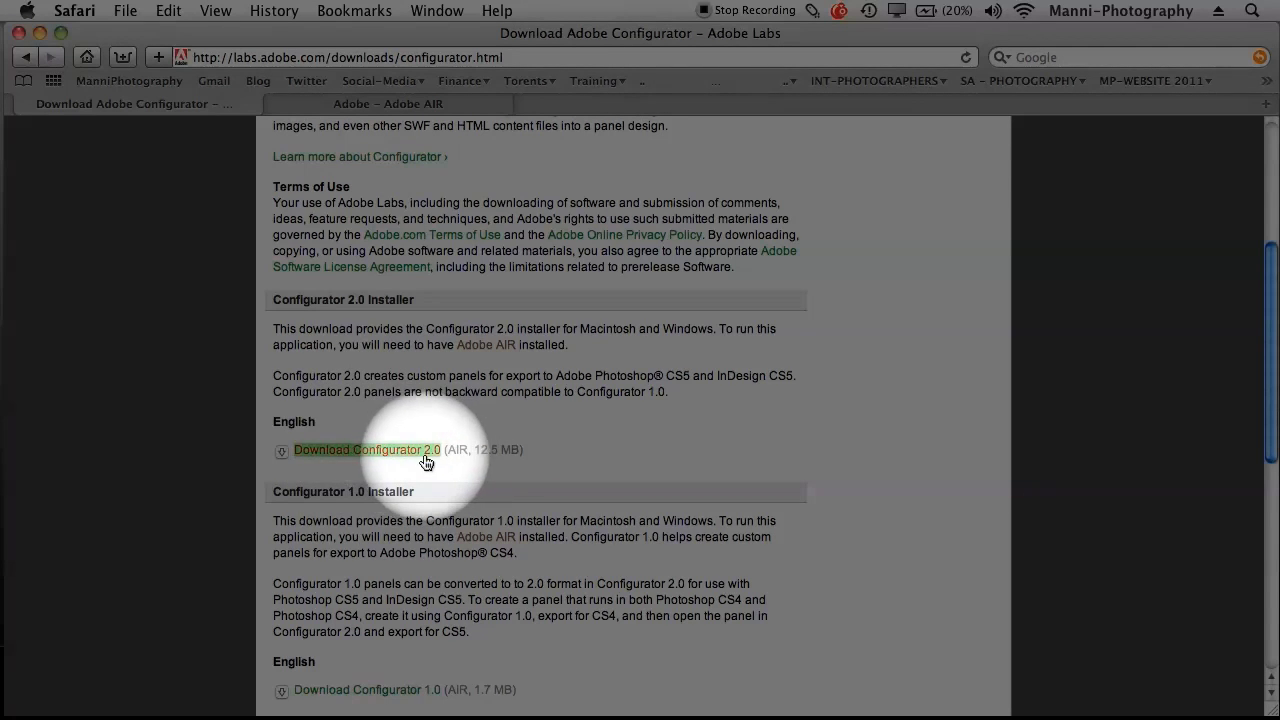
left_click(417, 459)
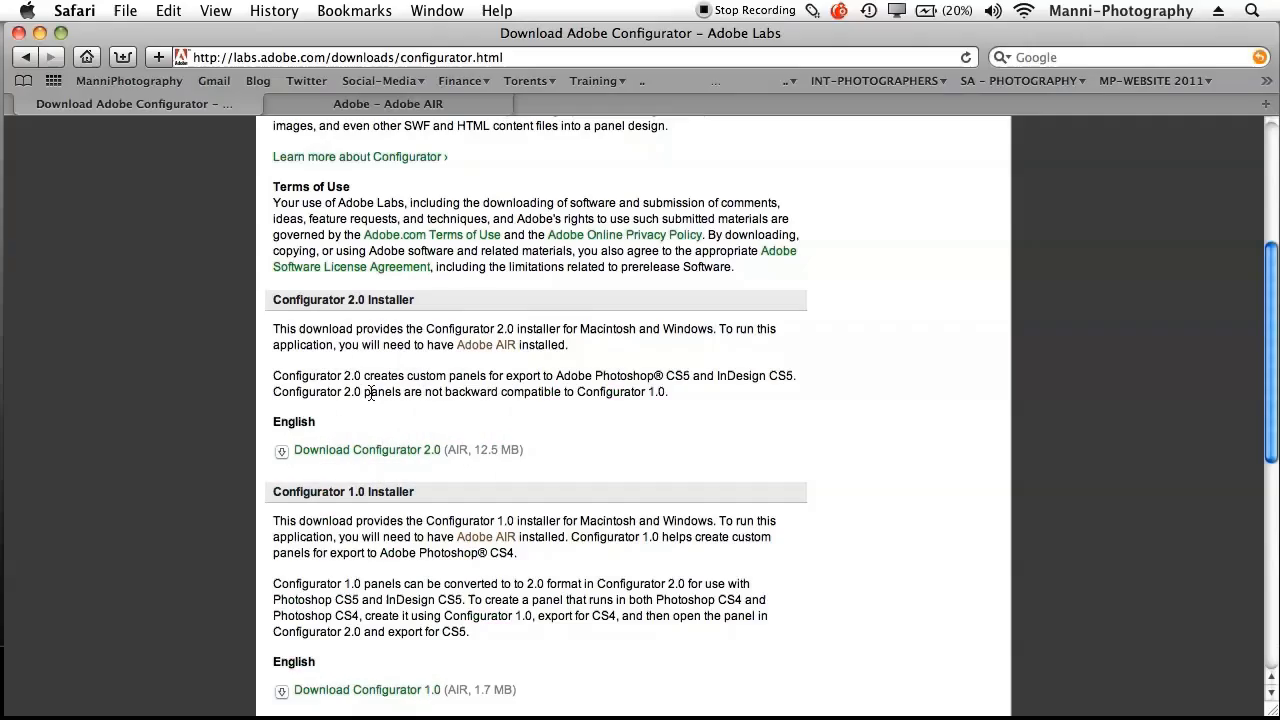
Minimize the browser window and launch Adobe Configurator 2.0 from the Adobe Systems folder.
left_click(20, 34)
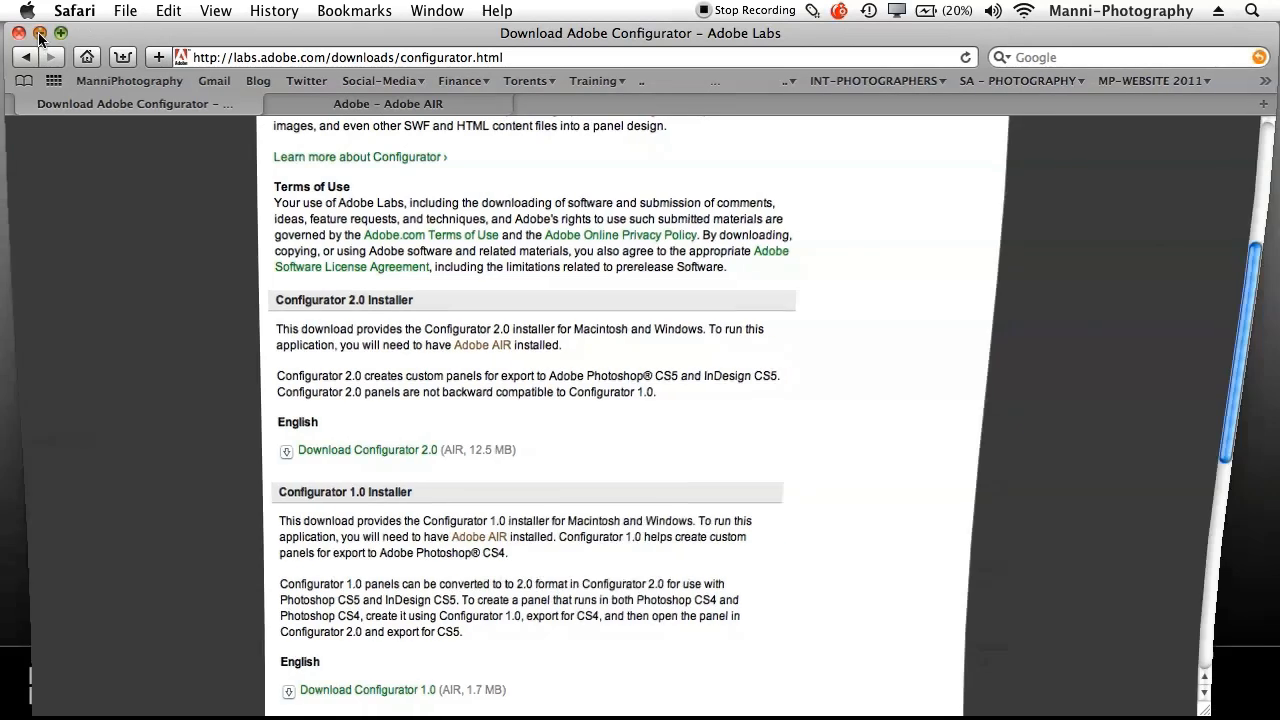
left_click(466, 217)
mouse_move(668, 705)
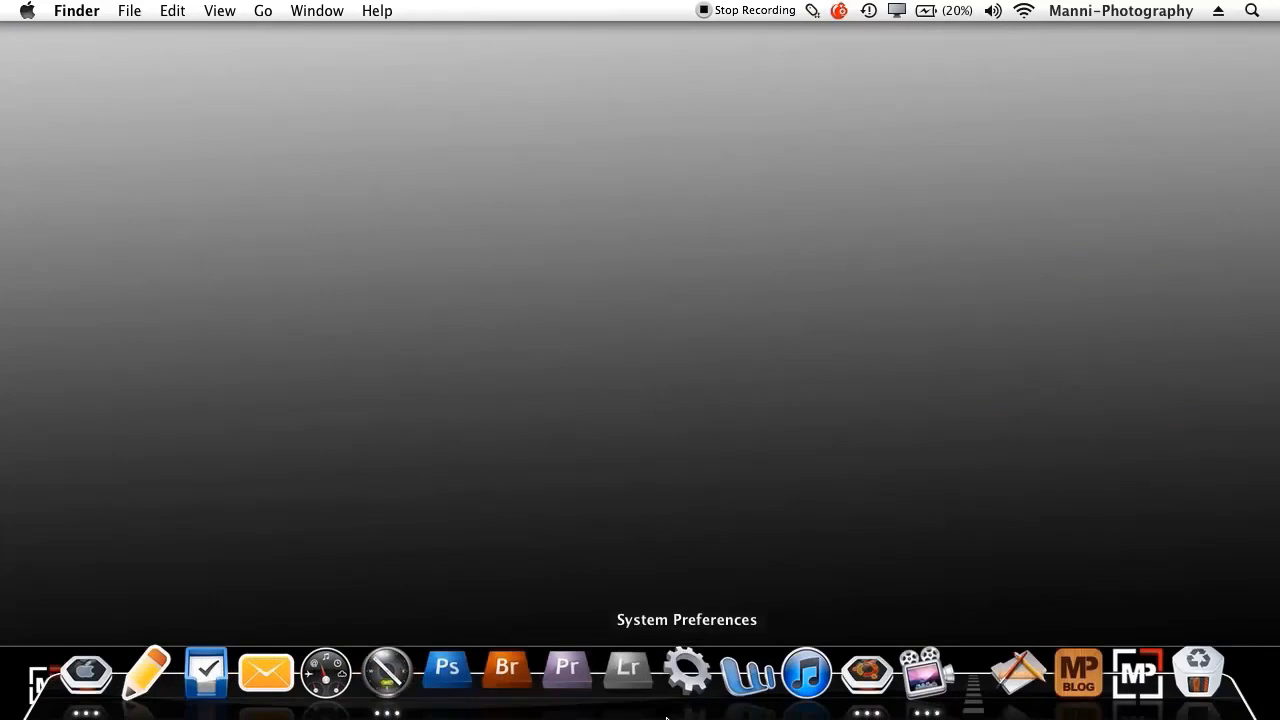
left_click(1018, 675)
left_click(790, 195)
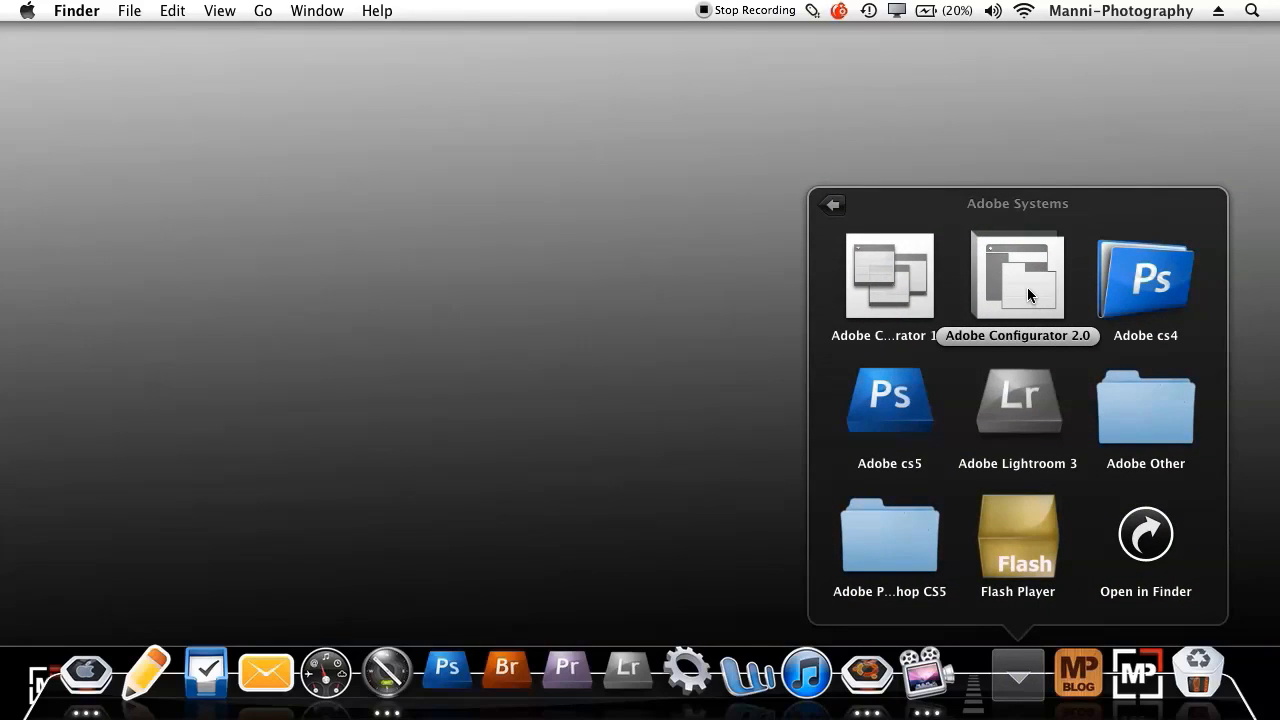
left_click(1027, 285)
mouse_move(527, 692)
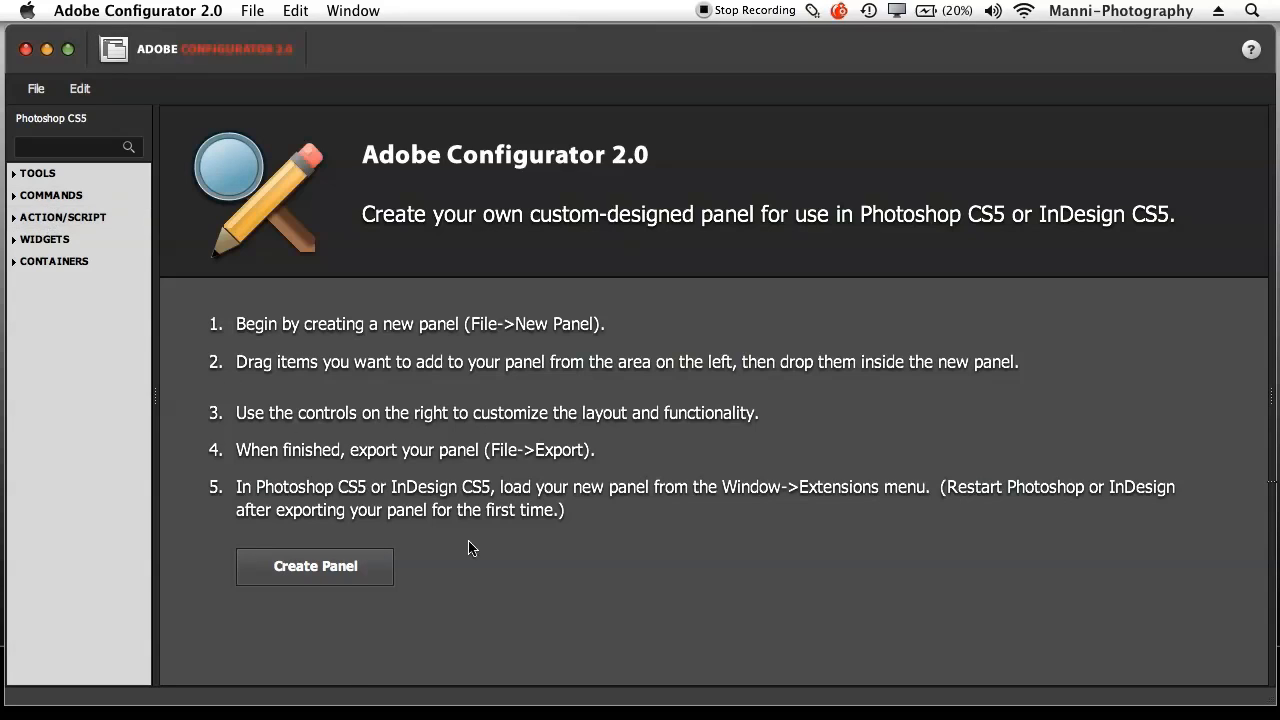
Create a new panel and name it "Retouch tools".
left_click(331, 574)
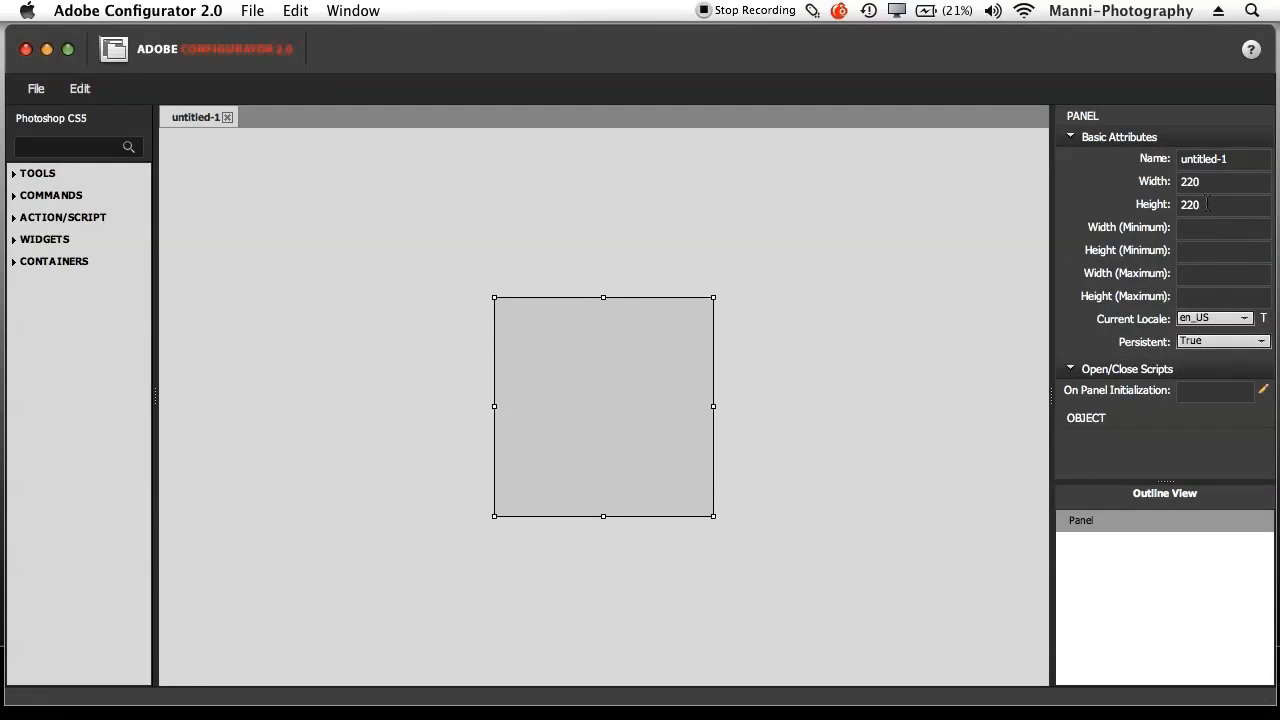
left_click_drag(1236, 162, 1177, 159)
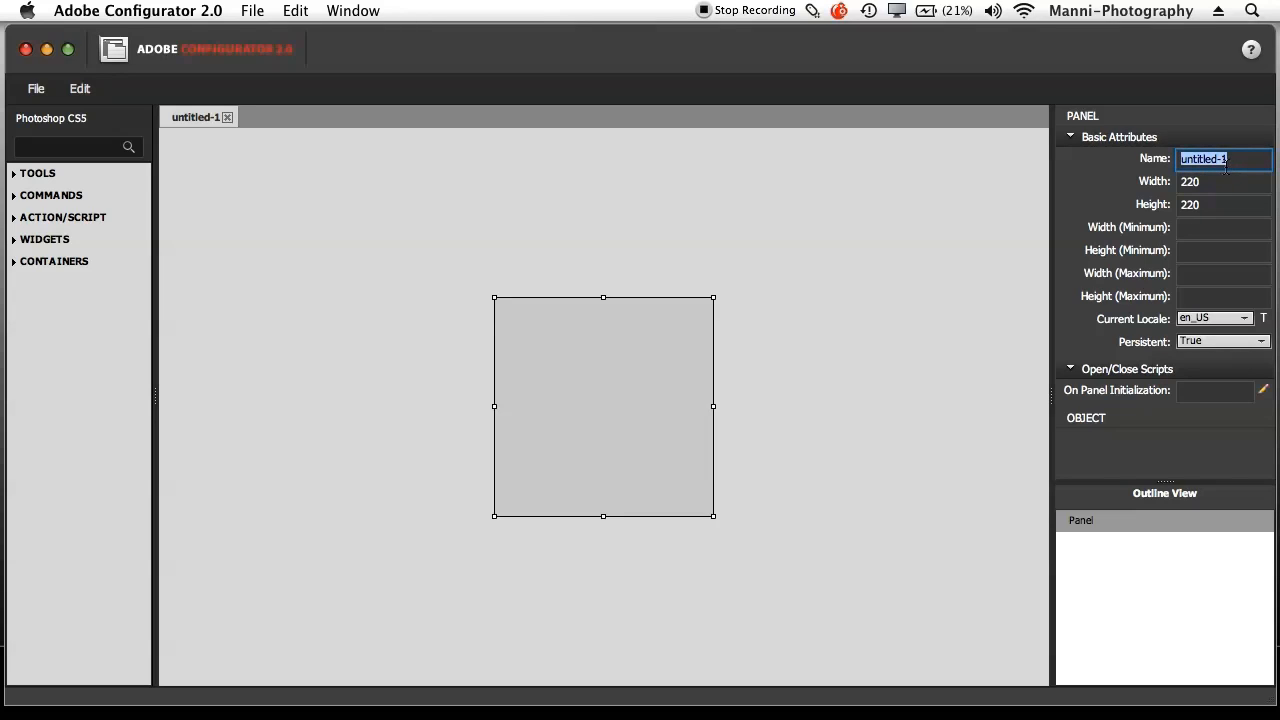
type("Retouch tools")
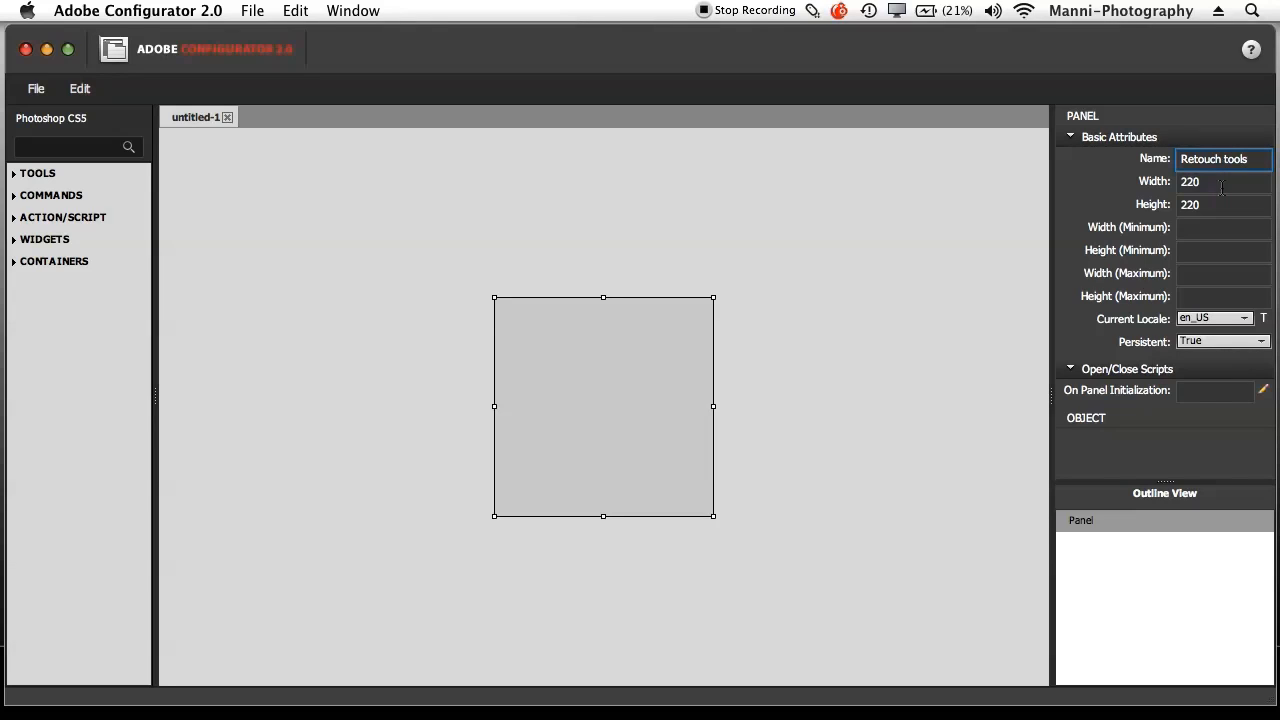
left_click(593, 393)
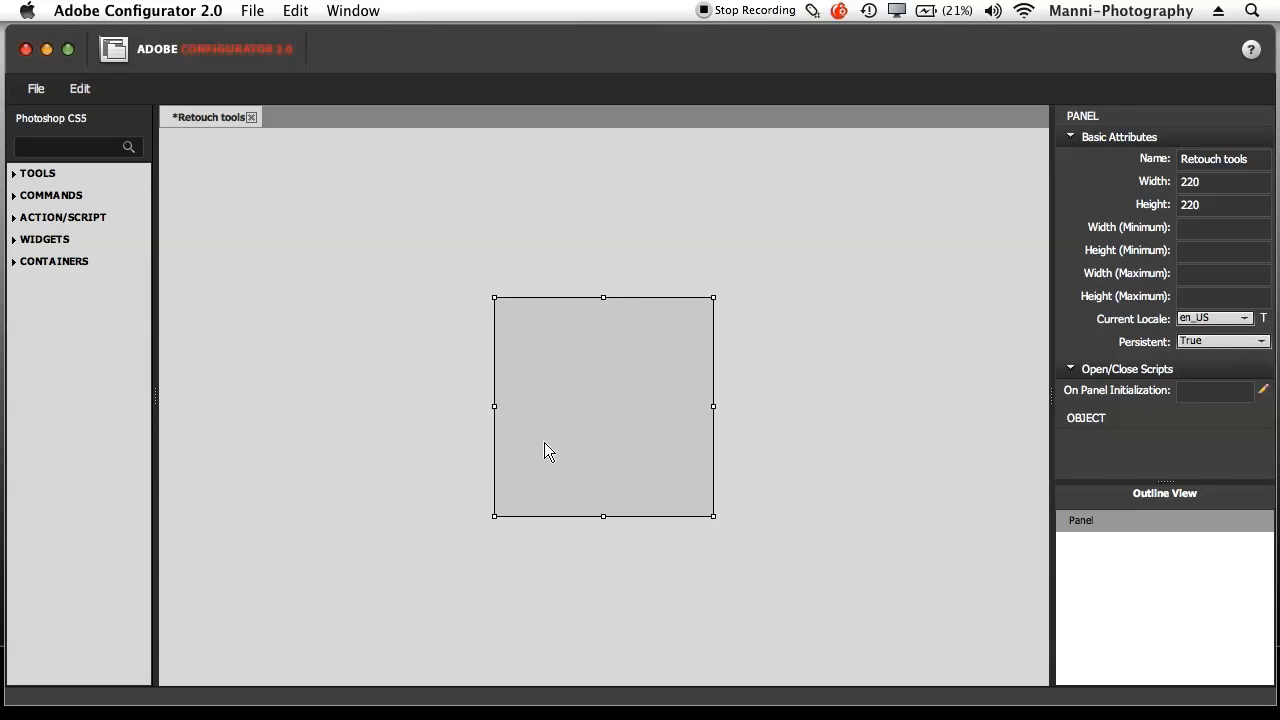
Expand the list of Photoshop tools and place the Move Tool in the upper-left corner of the new panel.
left_click(14, 175)
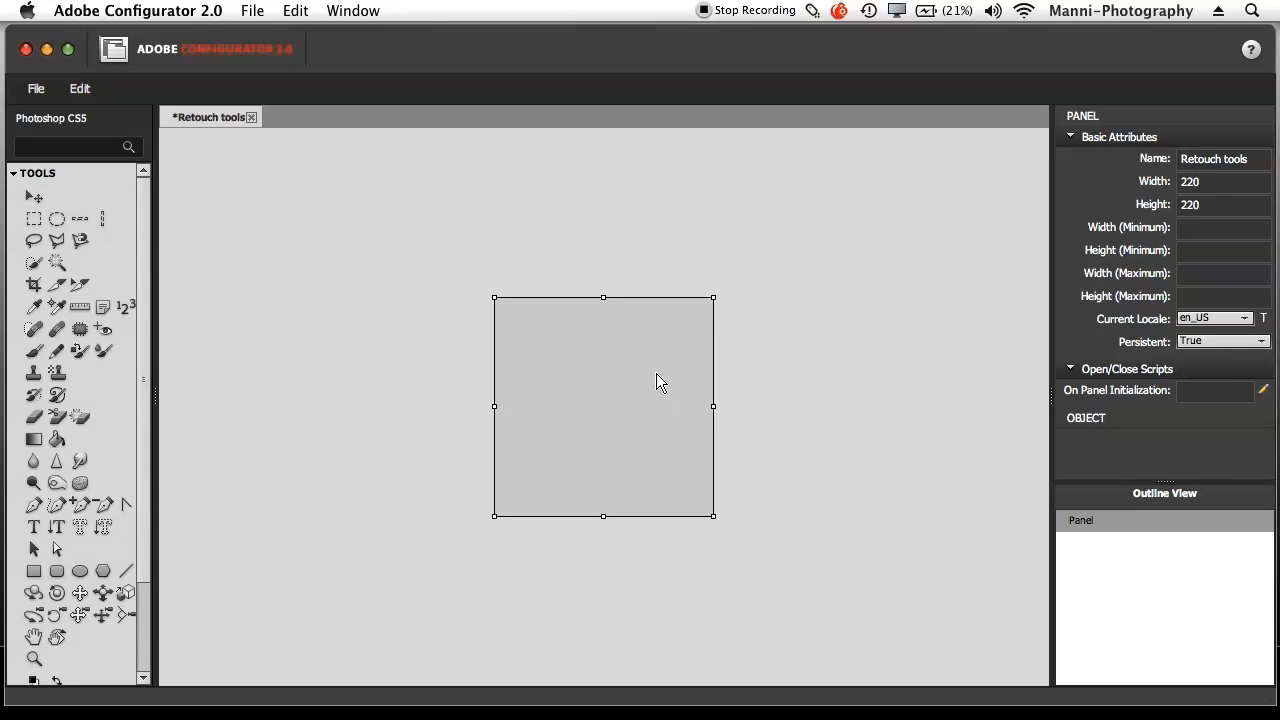
left_click_drag(34, 195, 508, 317)
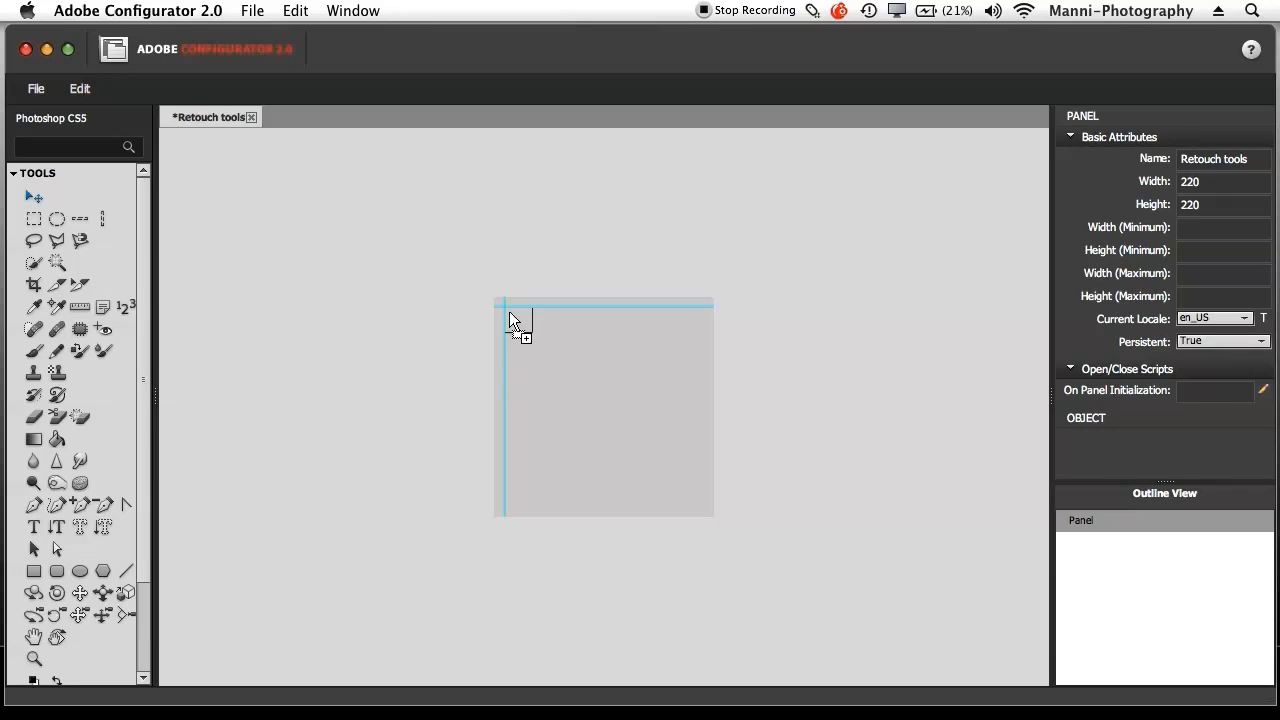
left_click_drag(511, 310, 511, 311)
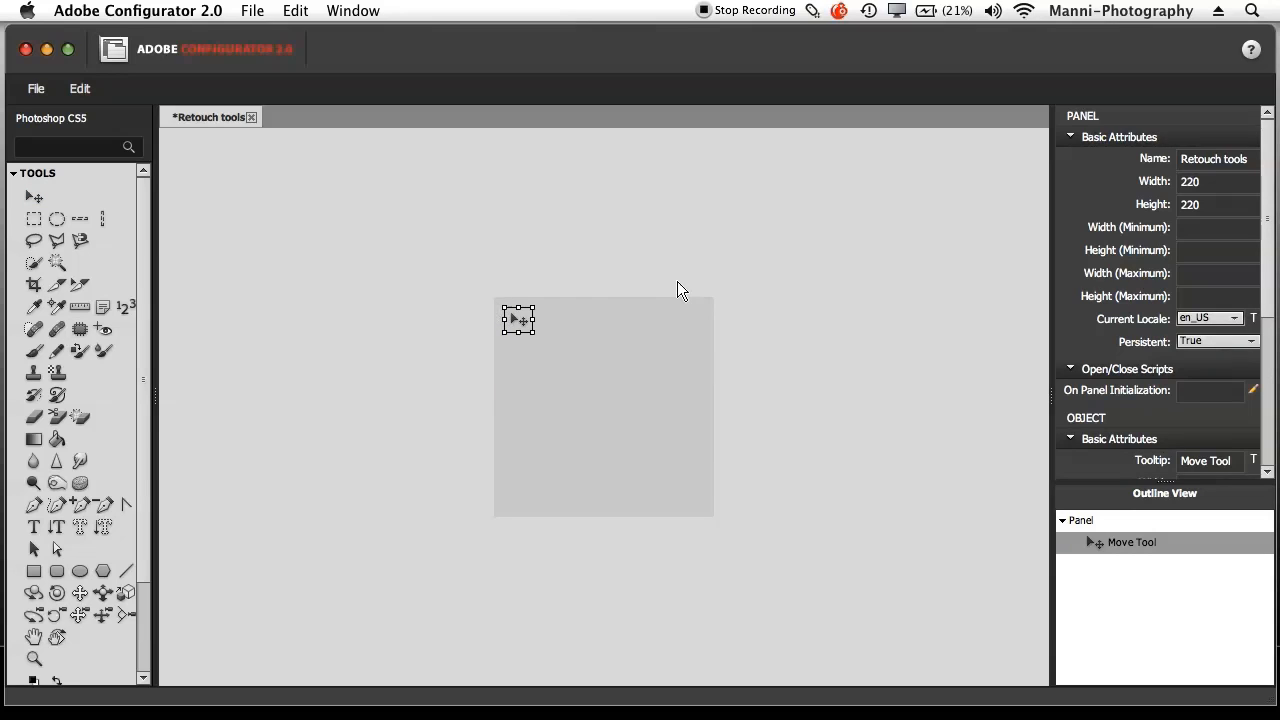
left_click(591, 349)
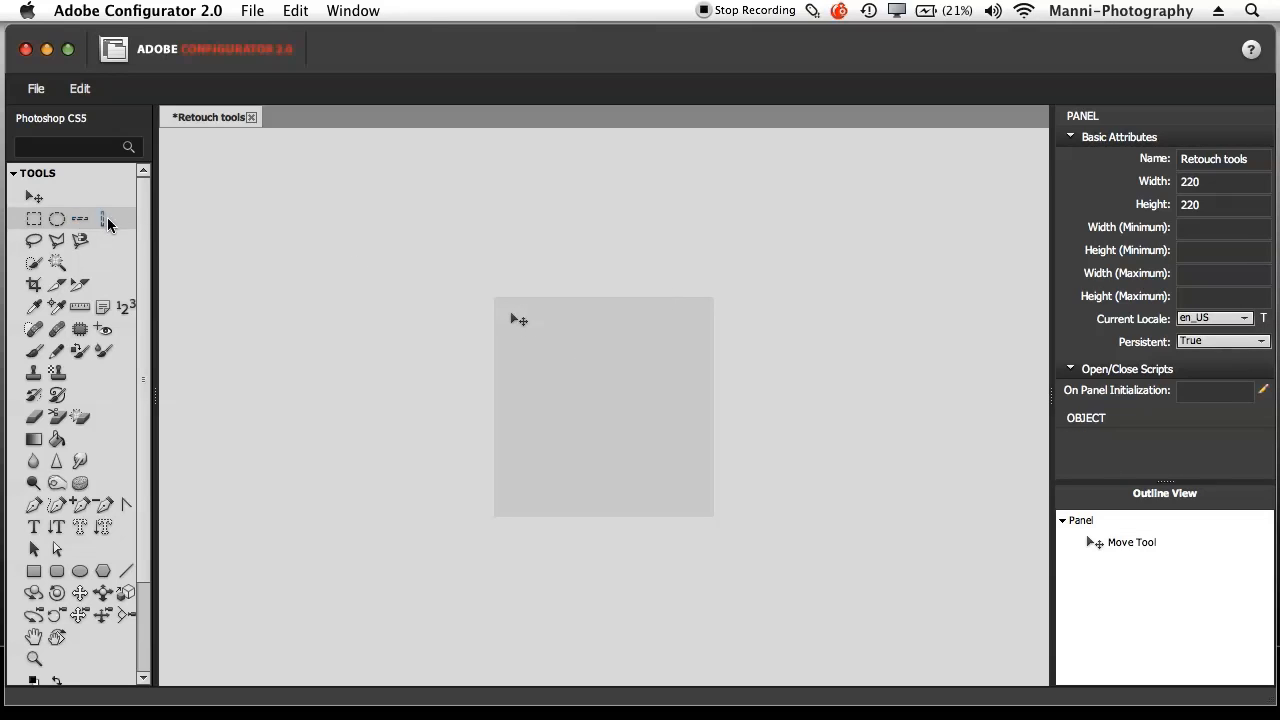
Add the Healing Brush, Clone Stamp, Zoom, Pen and Brush tools in a column below the Move Tool.
mouse_move(56, 329)
left_mouse_down()
mouse_move(400, 376)
mouse_move(526, 363)
mouse_move(517, 351)
left_mouse_up()
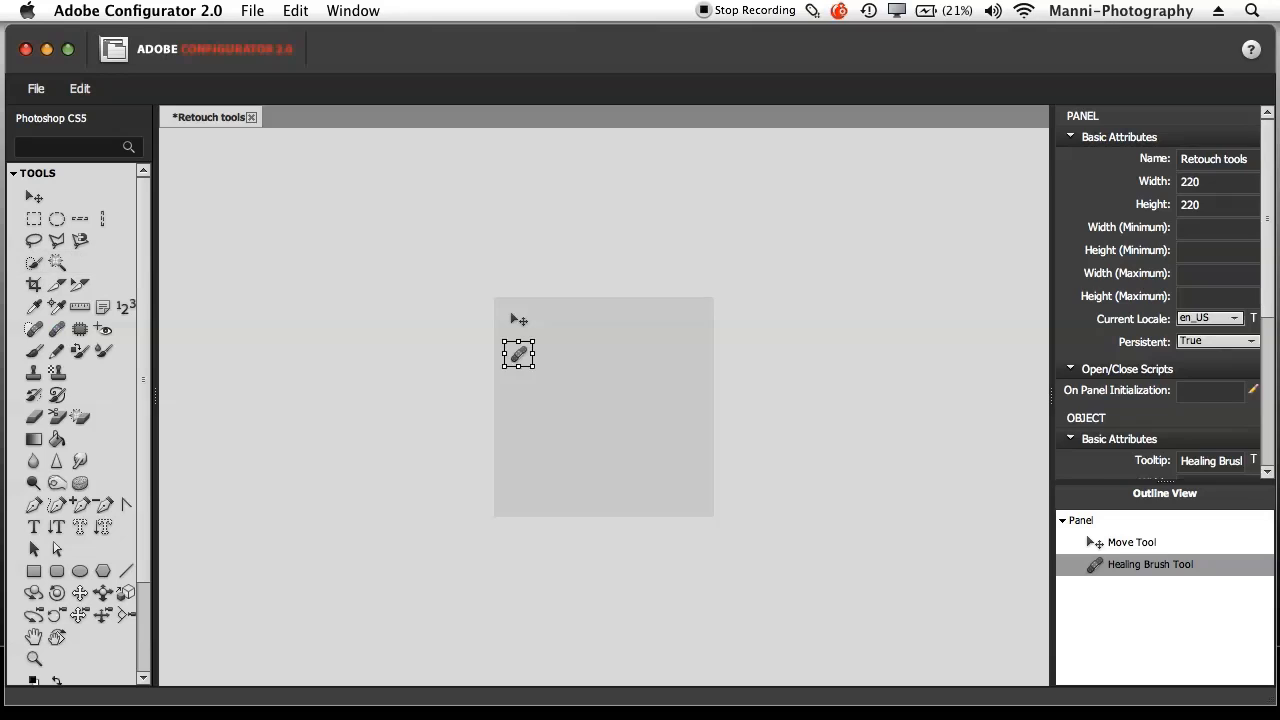
mouse_move(33, 372)
left_mouse_down()
mouse_move(480, 429)
mouse_move(517, 390)
left_mouse_up()
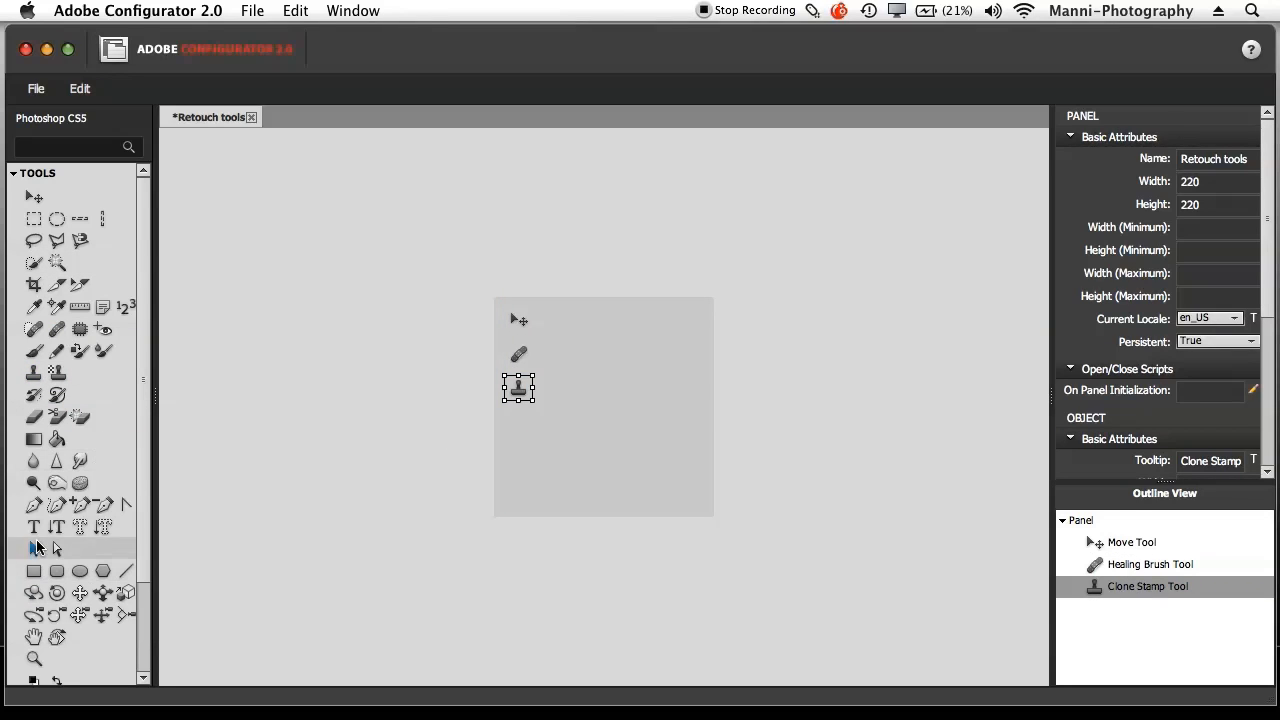
mouse_move(34, 658)
left_mouse_down()
mouse_move(570, 510)
mouse_move(519, 413)
left_mouse_up()
left_click_drag(33, 506, 518, 456)
mouse_move(34, 350)
left_mouse_down()
mouse_move(571, 389)
mouse_move(543, 486)
mouse_move(513, 480)
left_mouse_up()
left_click(588, 397)
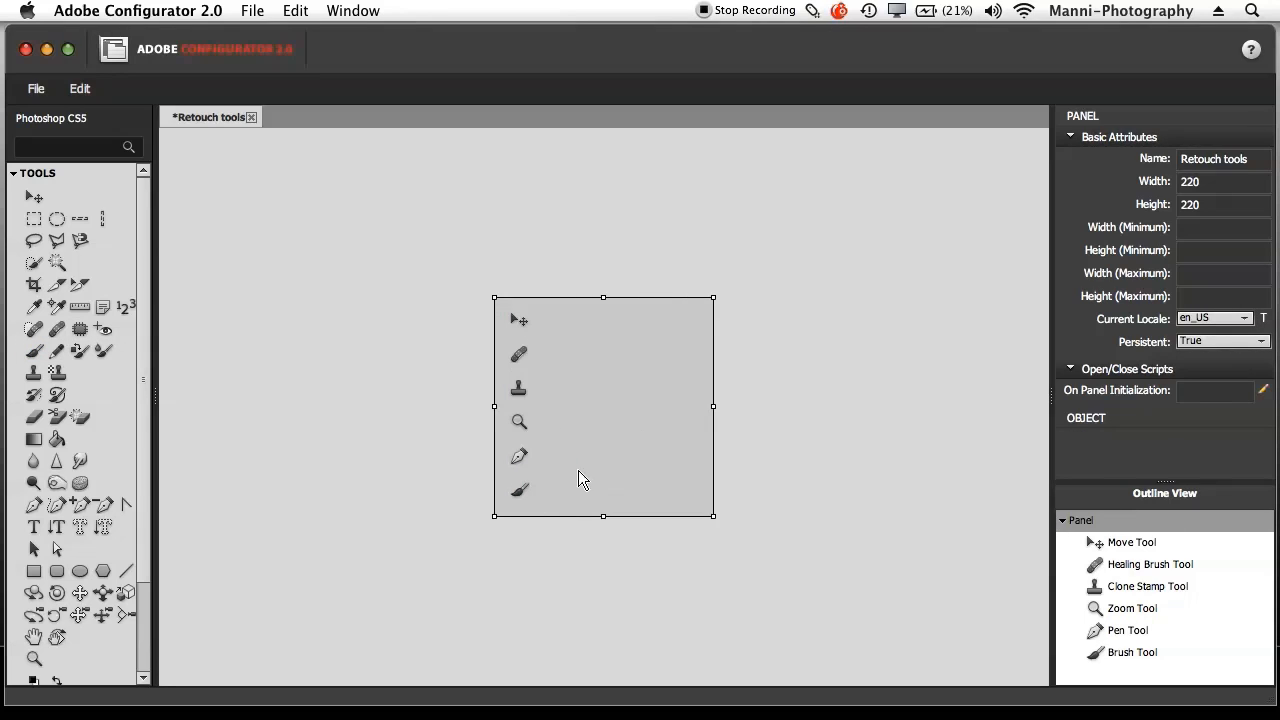
Reorder the tool column to Move, Healing Brush, Brush, Clone Stamp, Pen and Zoom.
left_click(44, 466)
mouse_move(535, 488)
left_mouse_down()
mouse_move(558, 371)
mouse_move(518, 390)
mouse_move(534, 471)
mouse_move(518, 488)
left_mouse_up()
left_click_drag(519, 382, 521, 416)
left_click(531, 364)
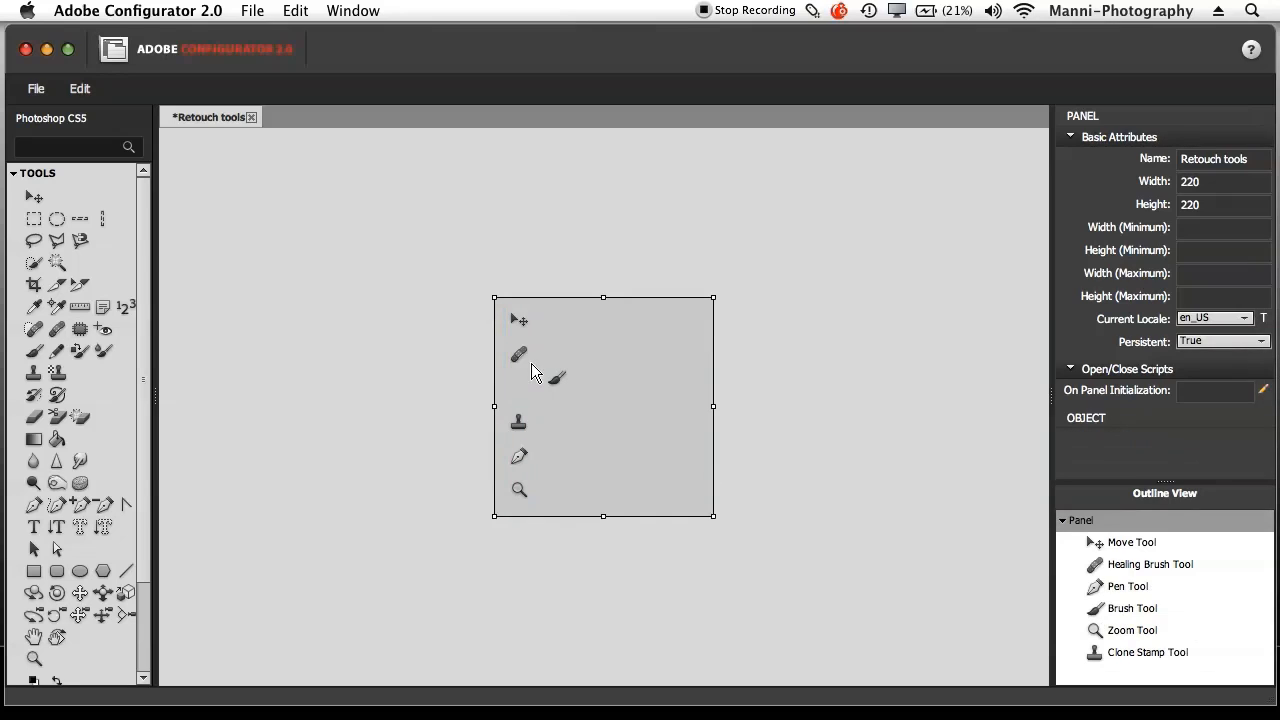
left_click_drag(555, 374, 521, 386)
left_click(537, 360)
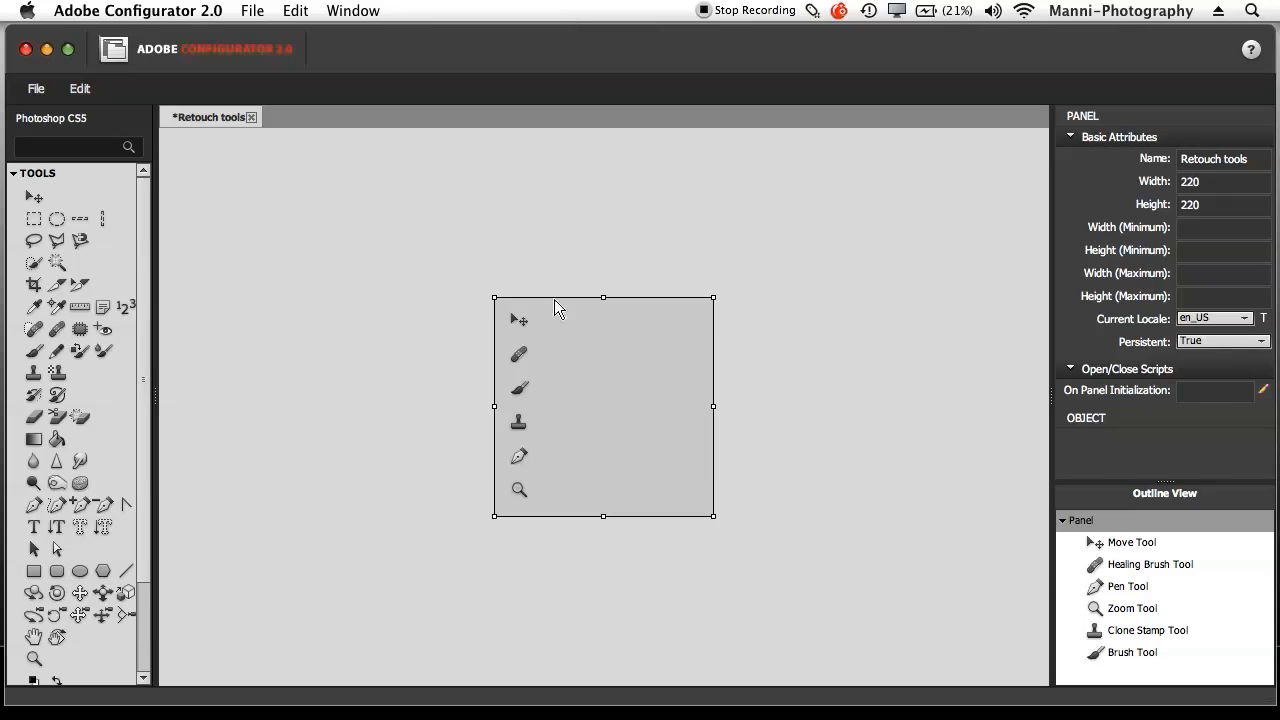
Shift the whole column of six tools slightly downward within the panel.
mouse_move(536, 322)
left_mouse_down()
mouse_move(523, 320)
mouse_move(537, 374)
mouse_move(519, 321)
left_mouse_up()
left_click(559, 345)
left_click_drag(557, 331, 517, 490)
left_click(599, 389)
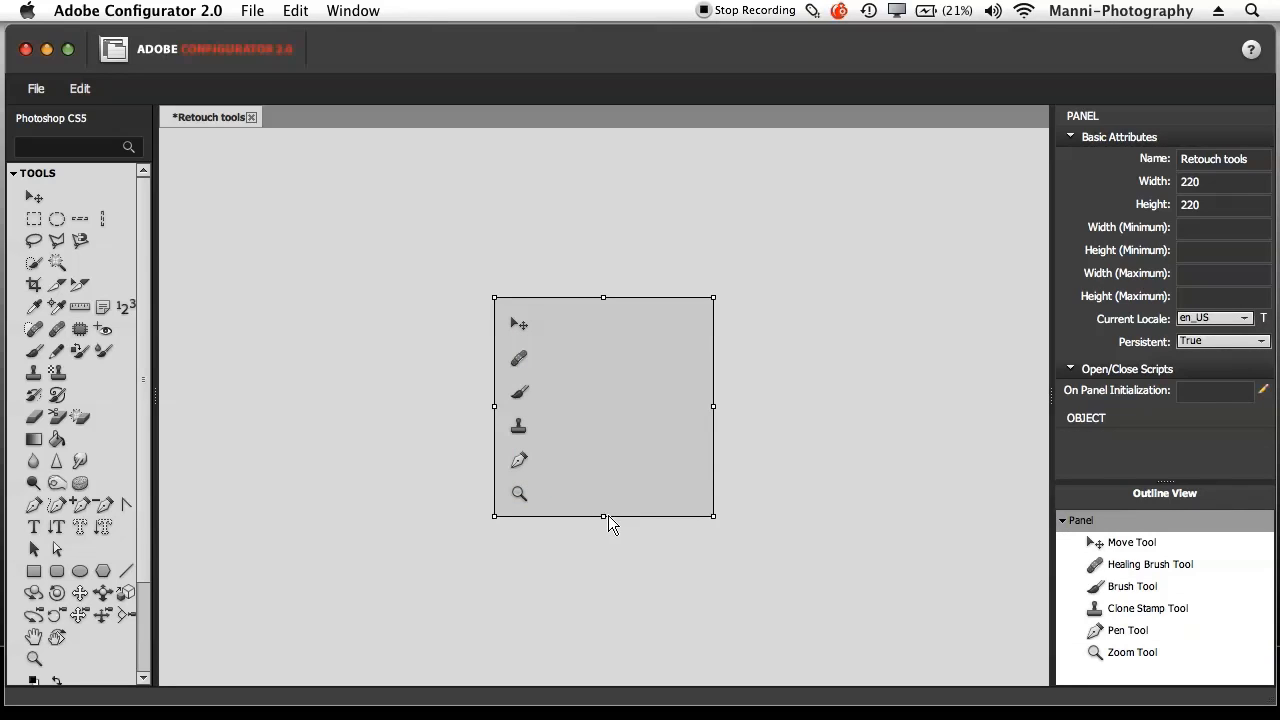
Resize the panel to 54 wide and 260 high around the tool column, and collapse the list of Photoshop tools.
left_click_drag(604, 517, 608, 556)
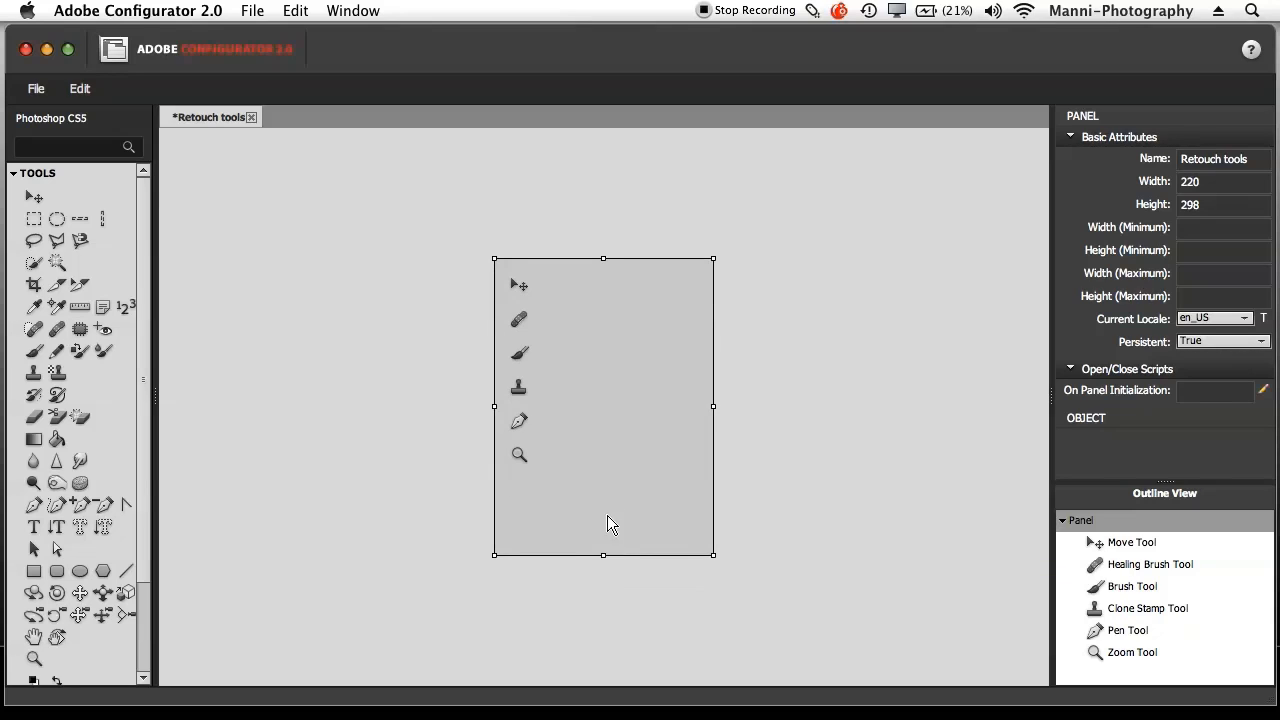
left_click_drag(711, 556, 631, 537)
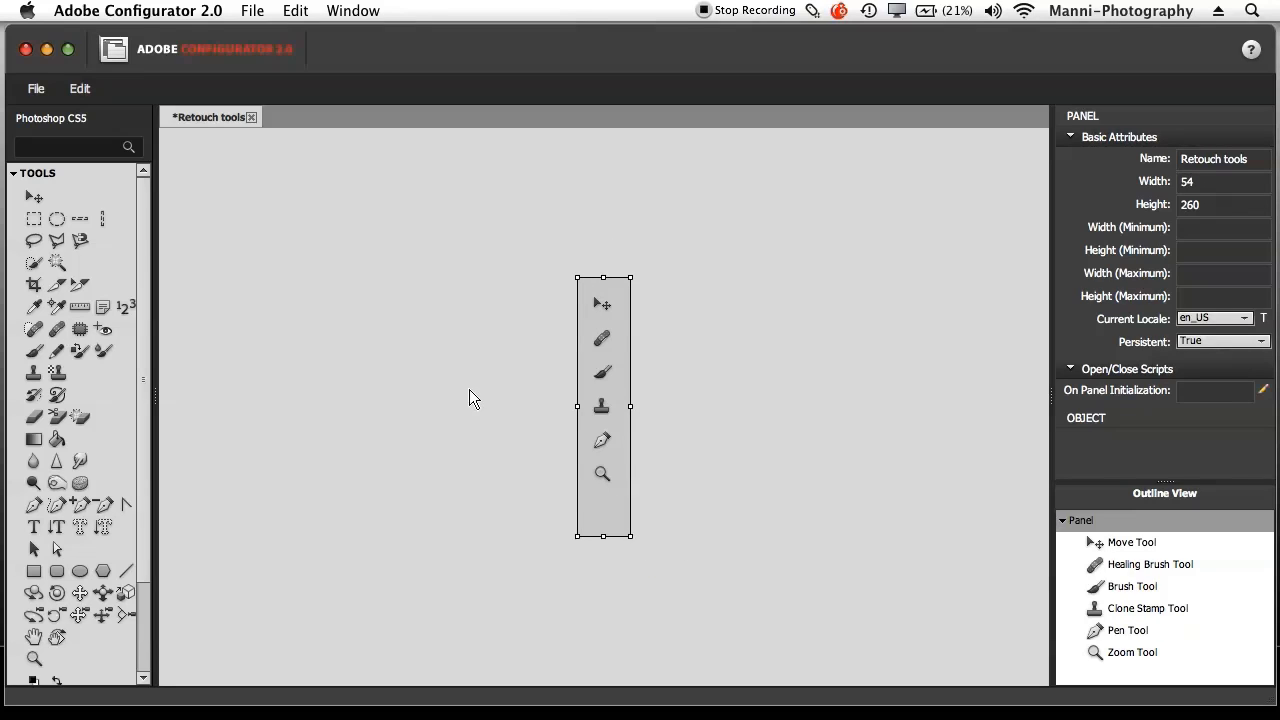
left_click(14, 175)
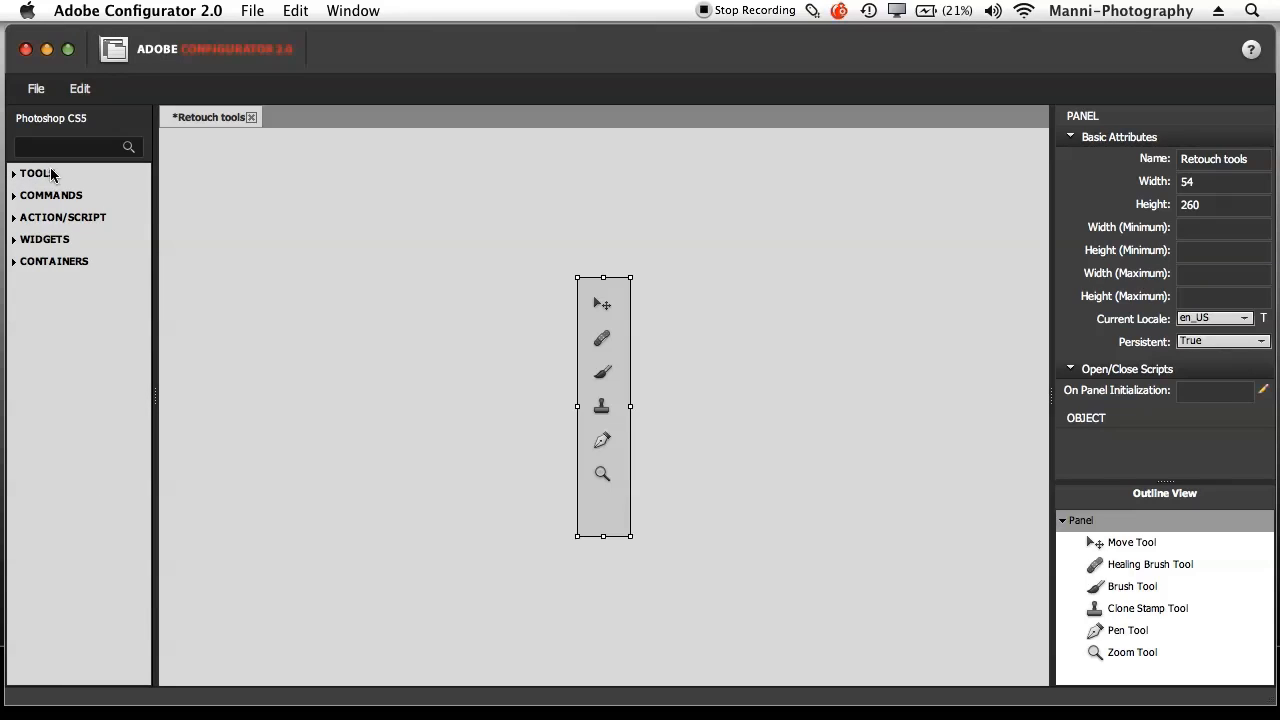
left_click(554, 422)
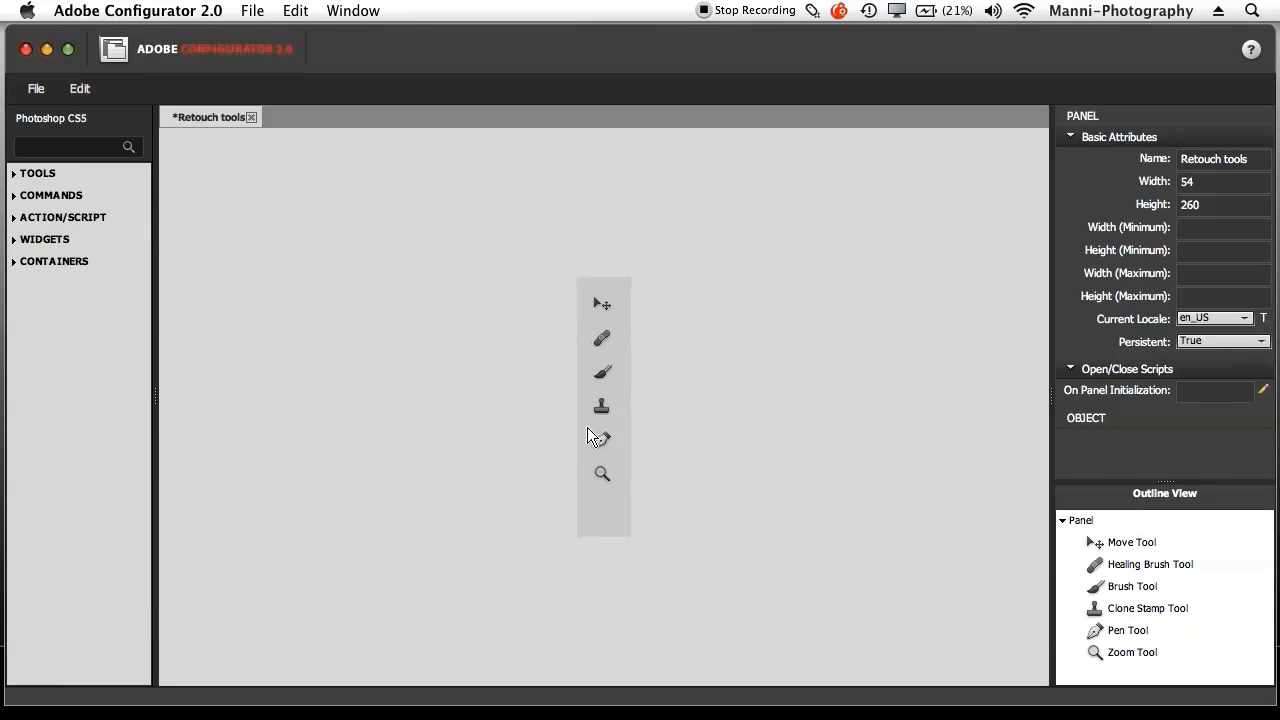
Add the Liquify command from the main Filter commands to the panel, centred below the Zoom Tool.
left_click(14, 195)
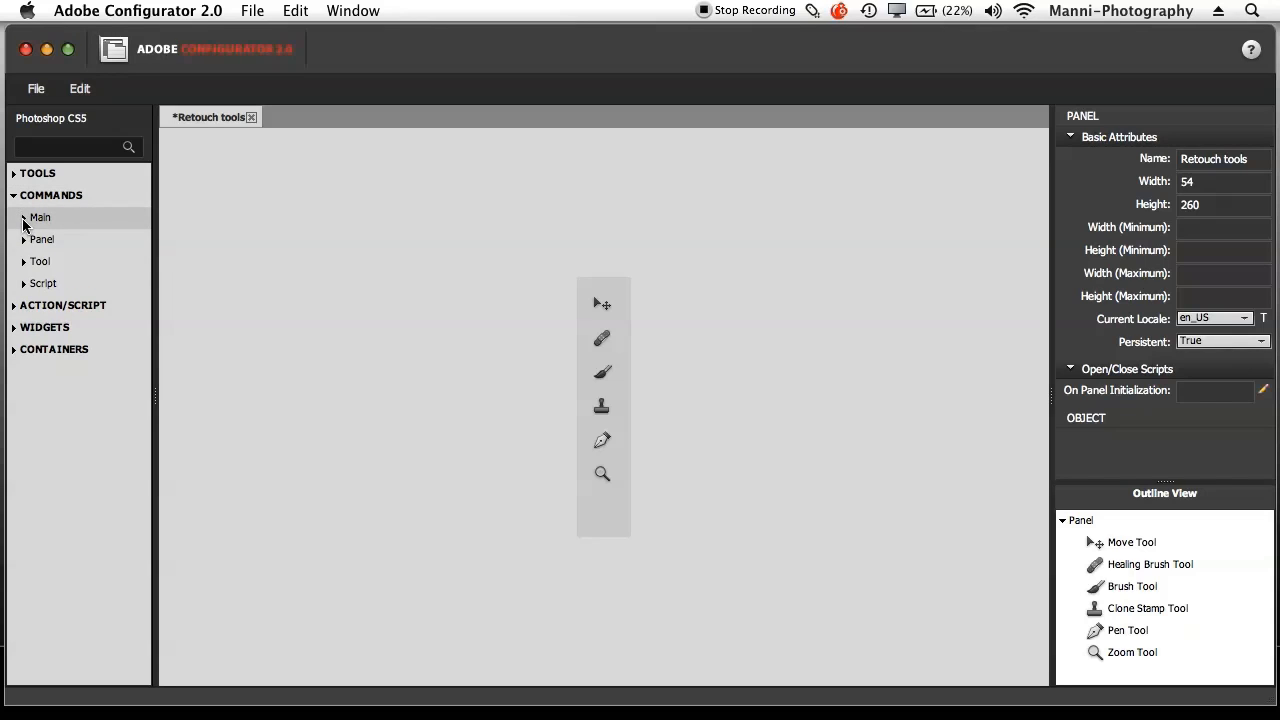
left_click(36, 217)
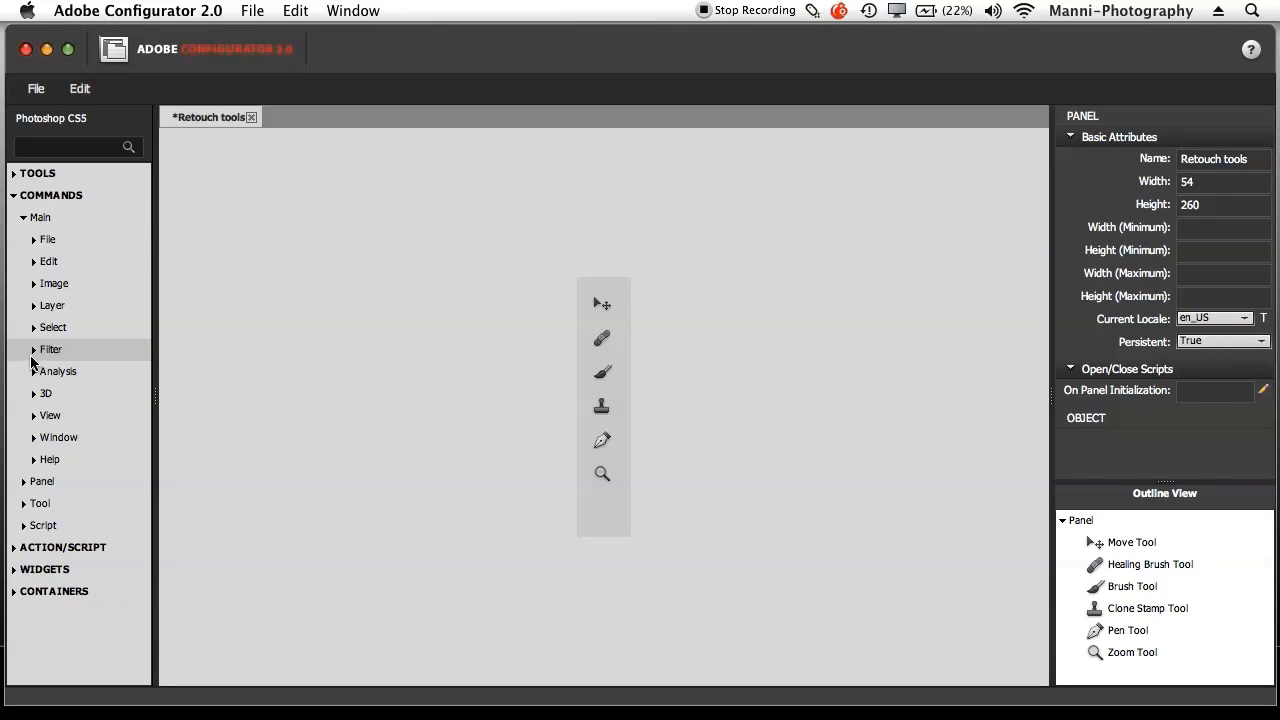
left_click(34, 349)
scroll(130, 342, "down", 4)
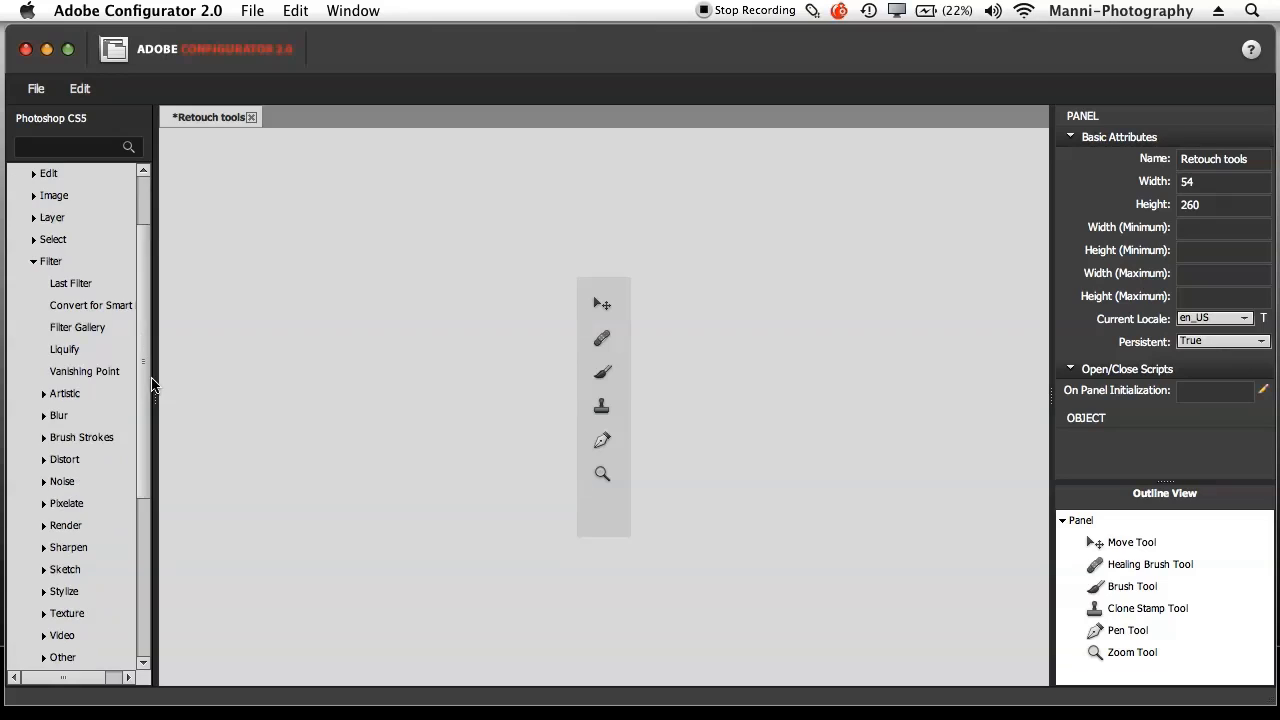
mouse_move(64, 349)
left_mouse_down()
mouse_move(151, 349)
mouse_move(329, 382)
mouse_move(583, 489)
mouse_move(597, 509)
mouse_move(587, 496)
left_mouse_up()
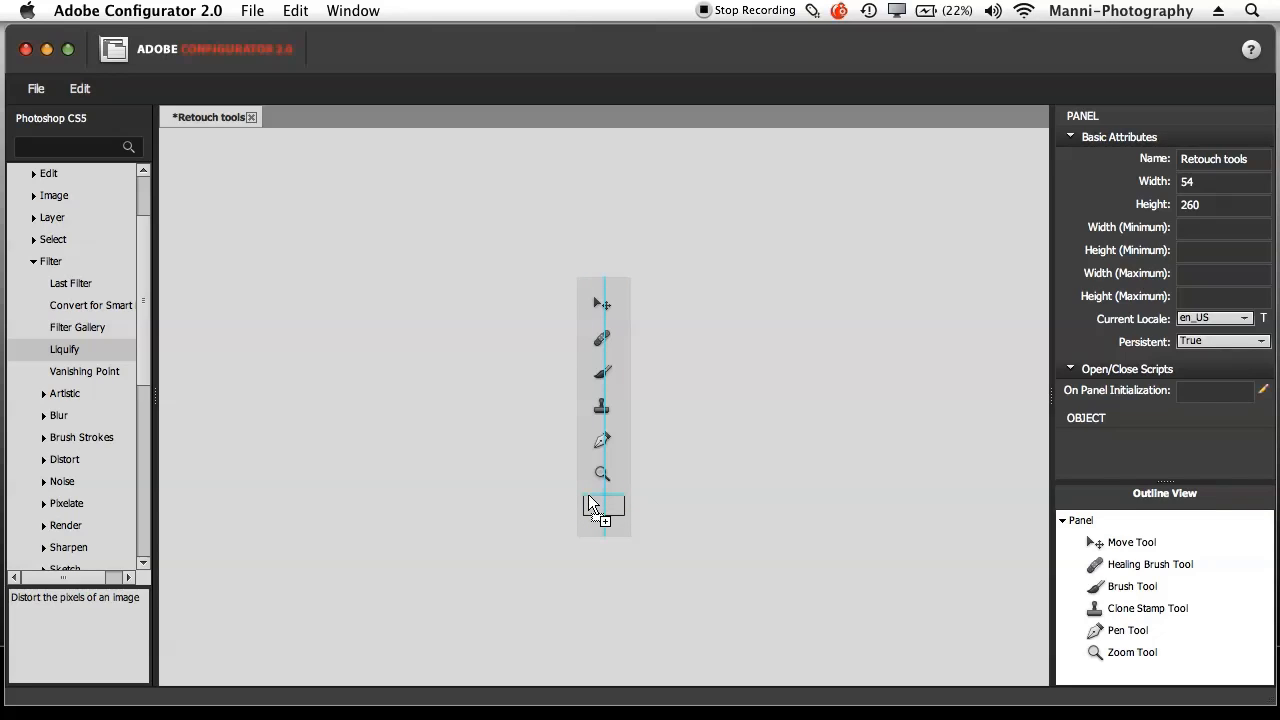
left_click_drag(588, 496, 586, 498)
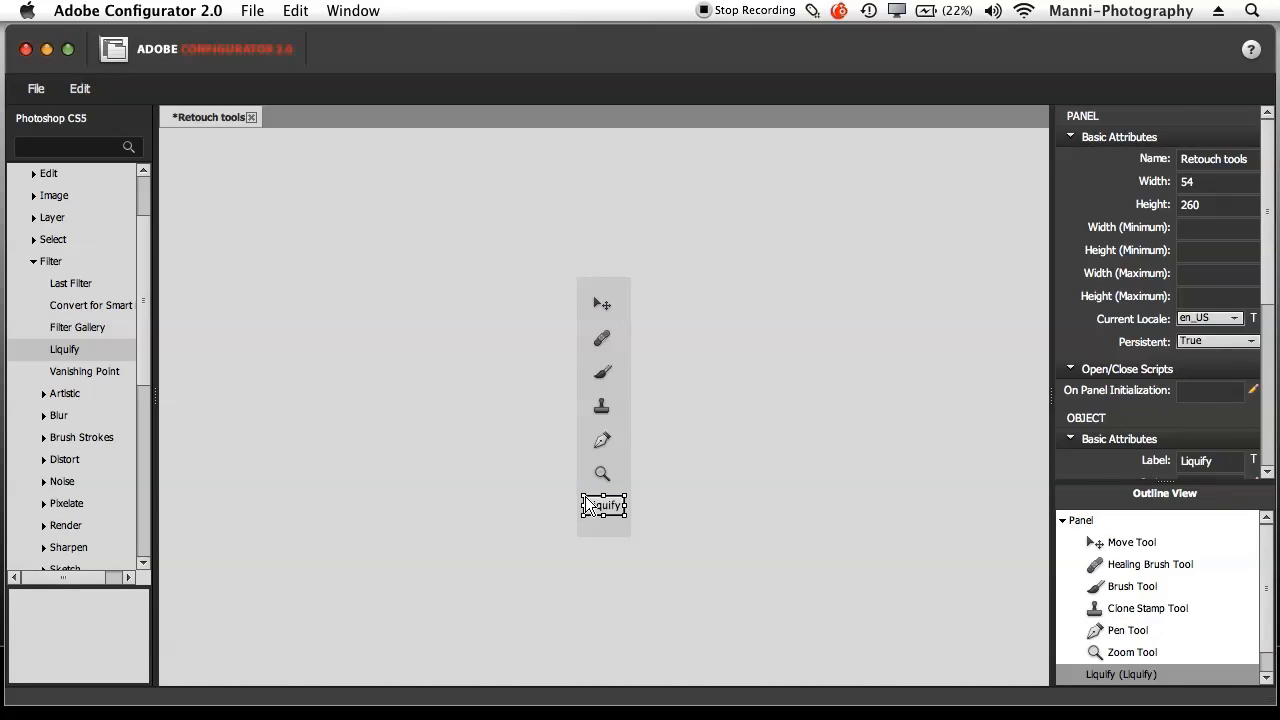
left_click(613, 466)
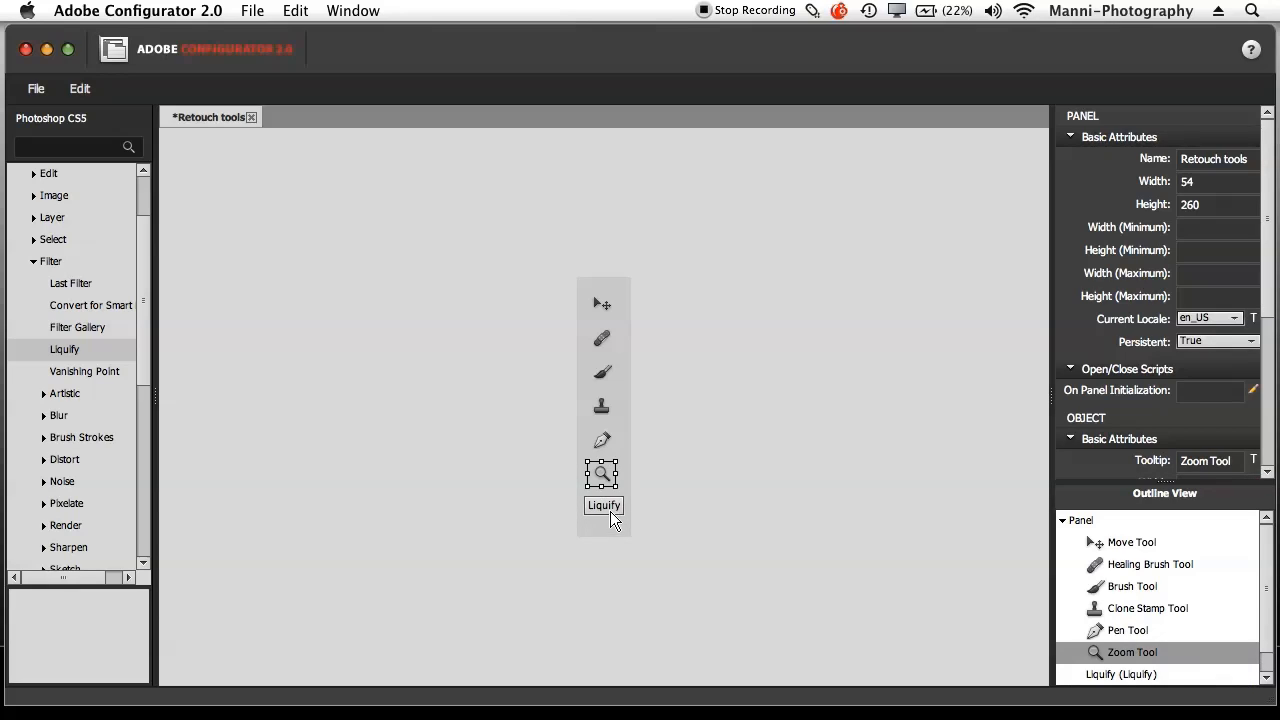
Reduce the panel's height to 242 so that it ends just below the Liquify button.
left_click(613, 530)
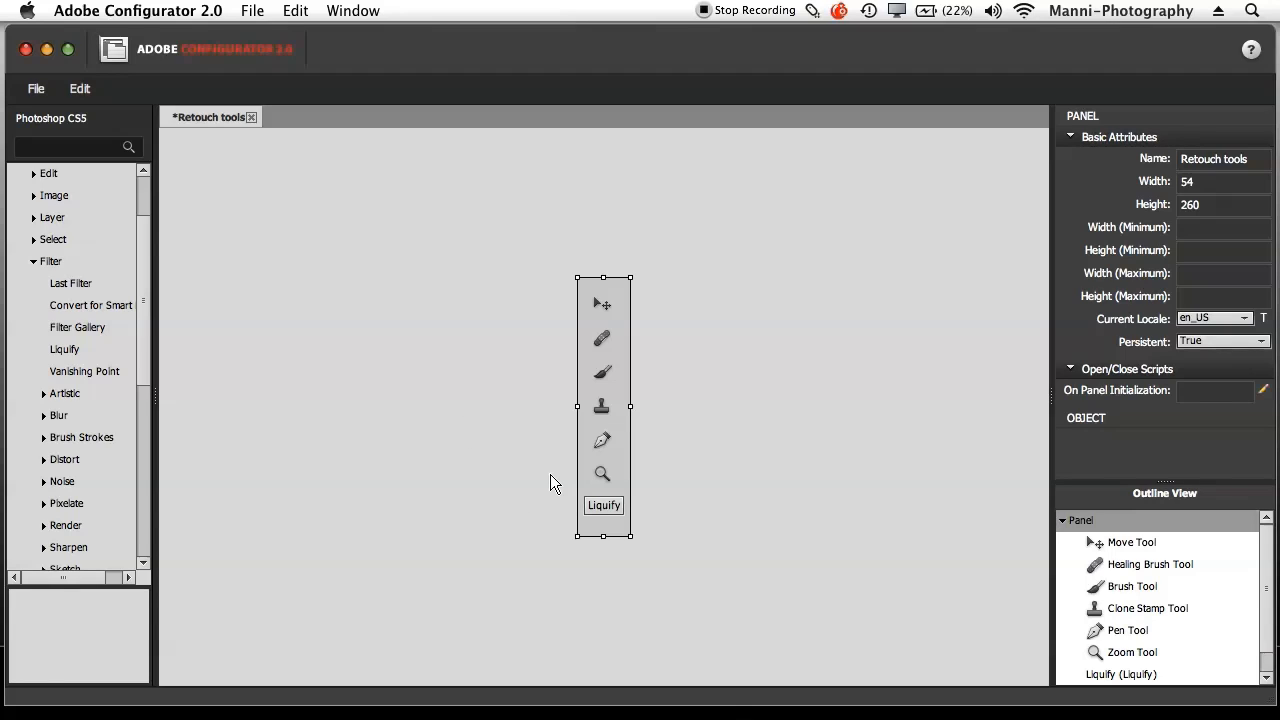
left_click(705, 502)
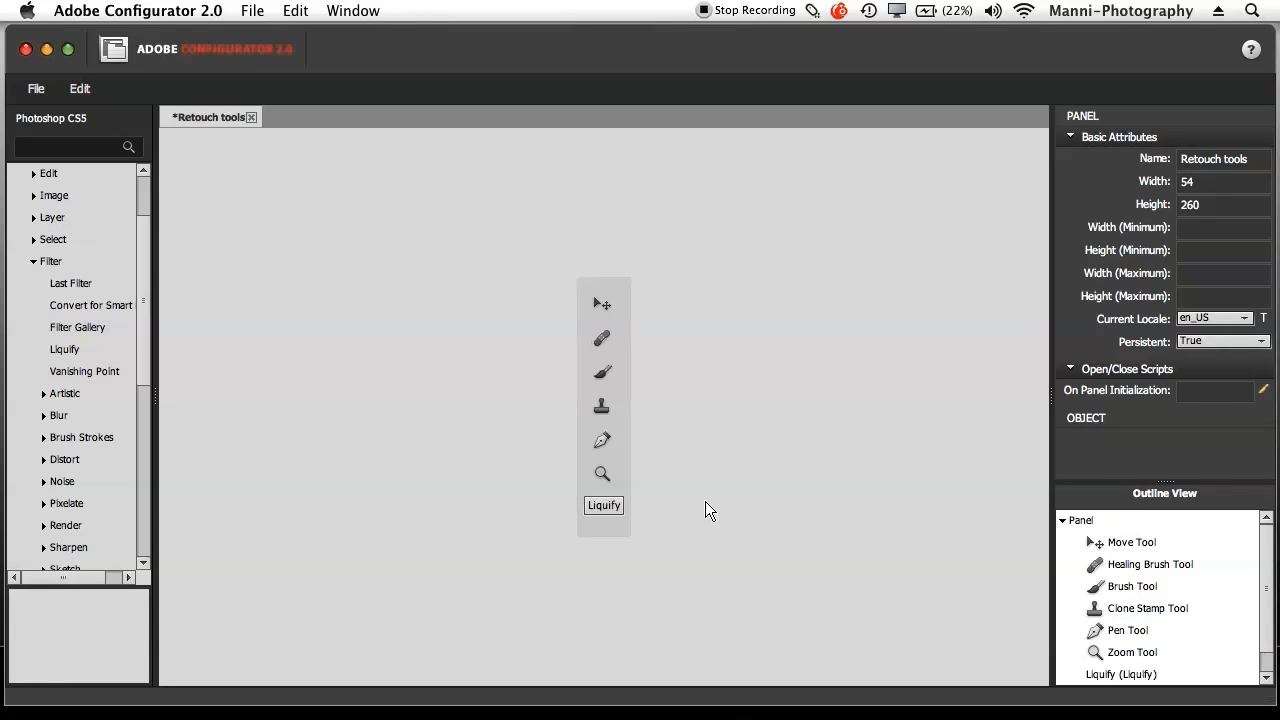
left_click(615, 531)
left_click_drag(604, 537, 604, 524)
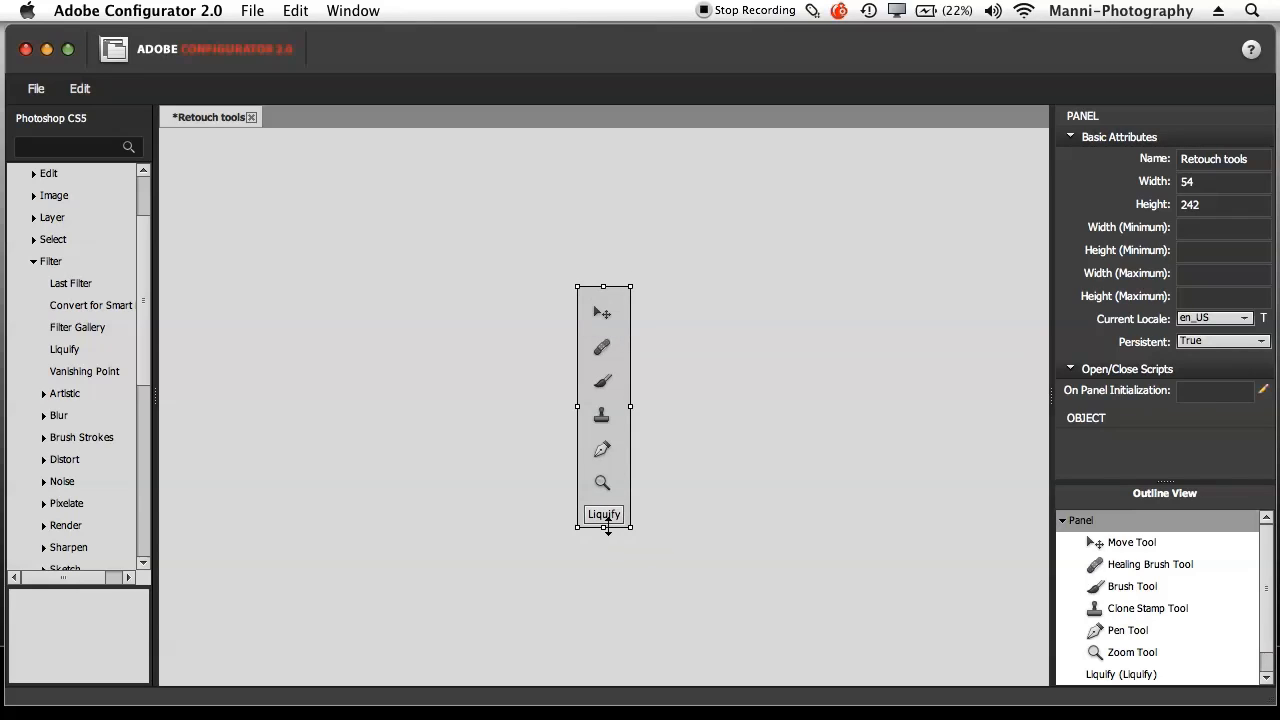
left_click(651, 480)
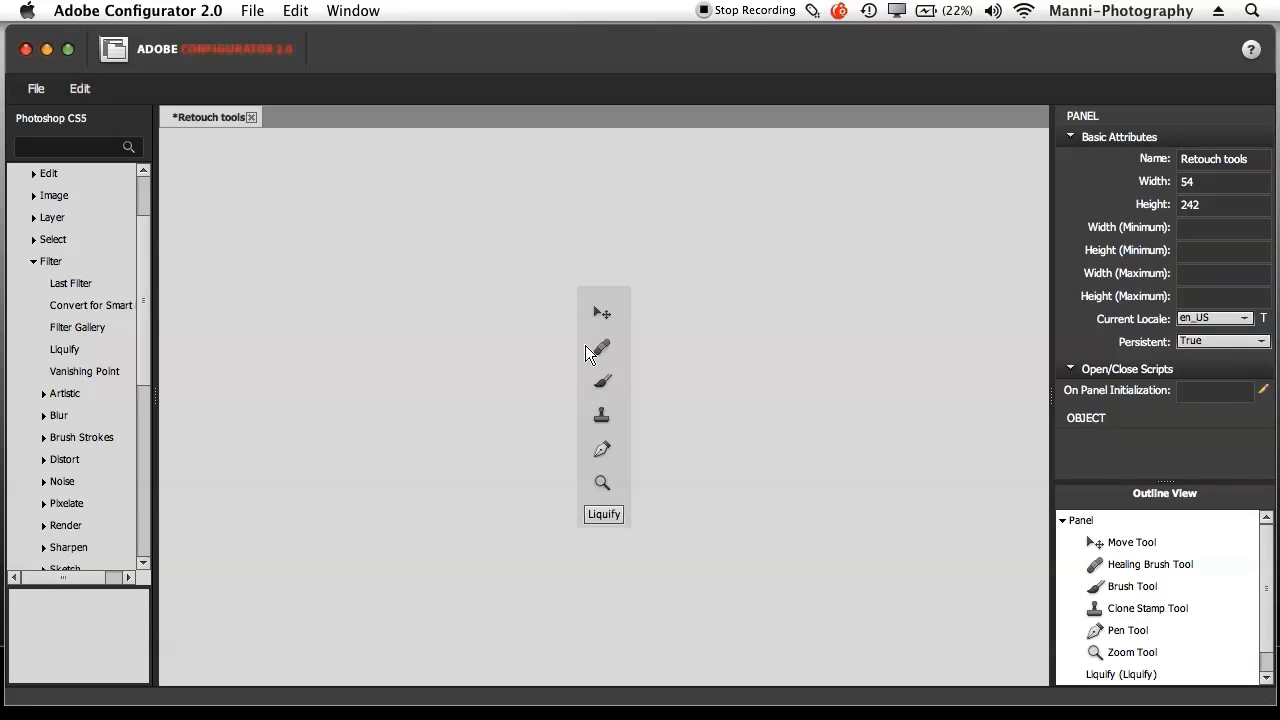
Preview the finished panel and close the preview.
left_click(40, 92)
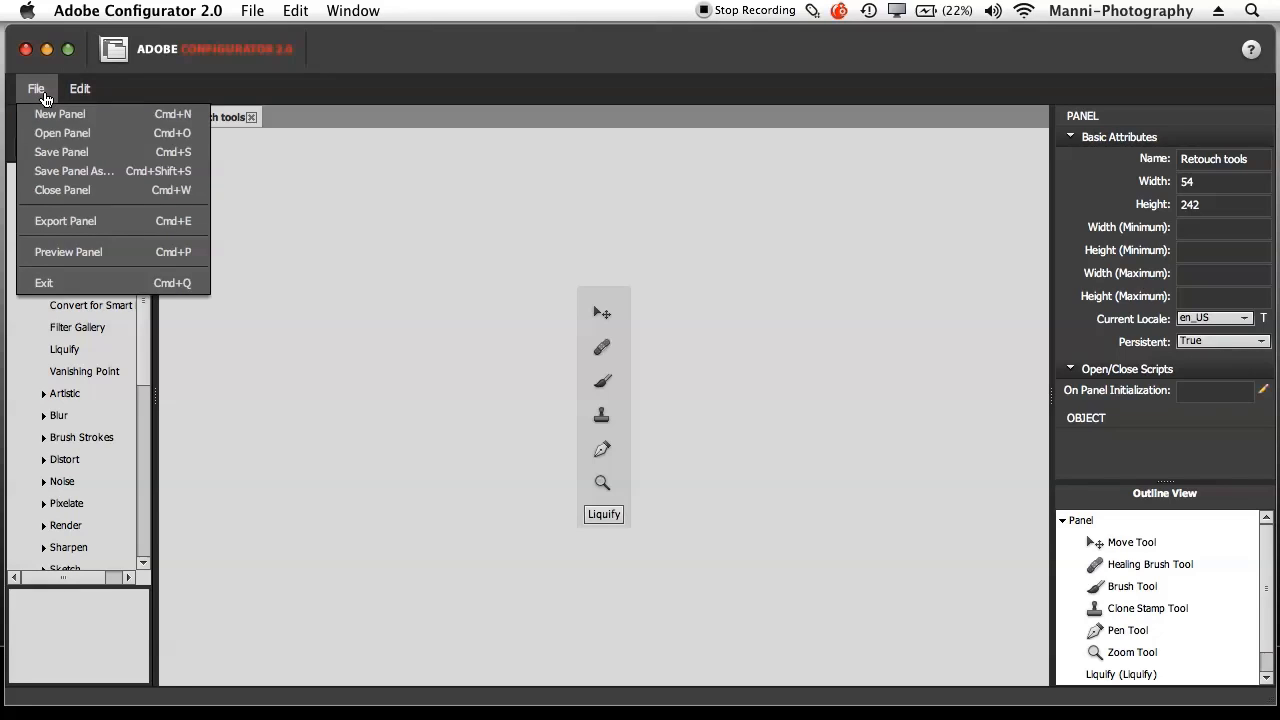
left_click(75, 258)
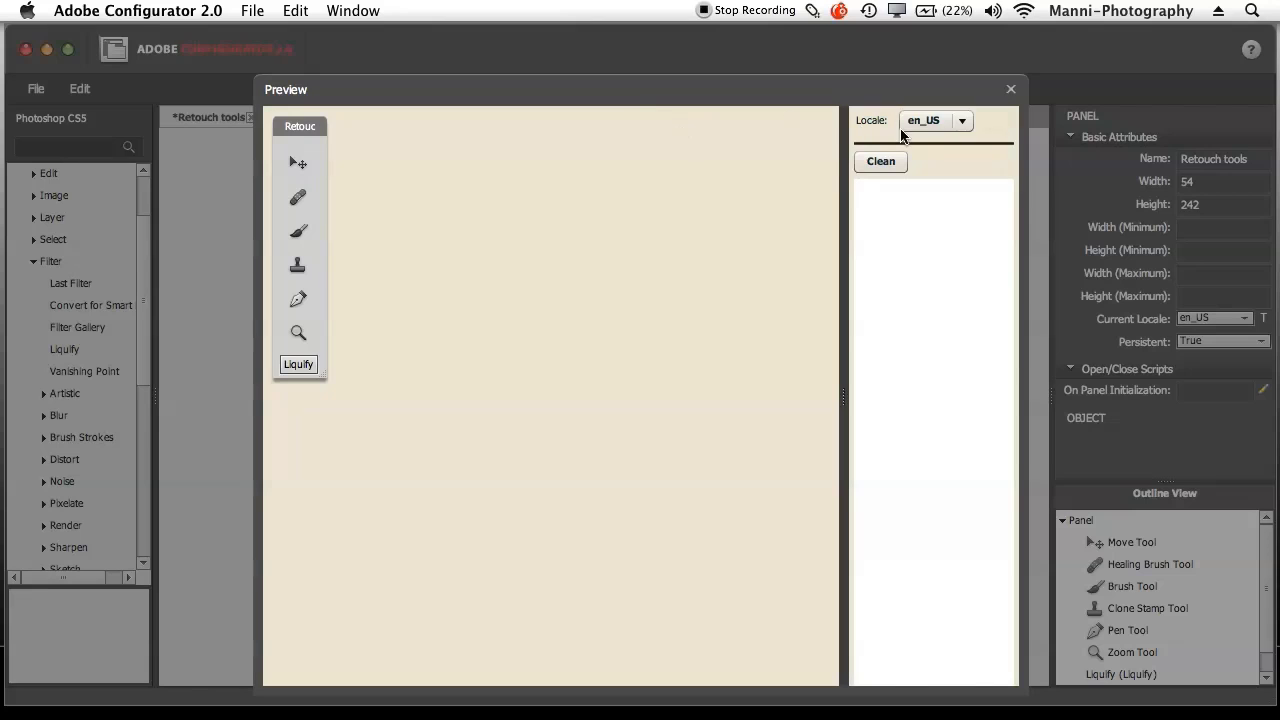
left_click(1010, 89)
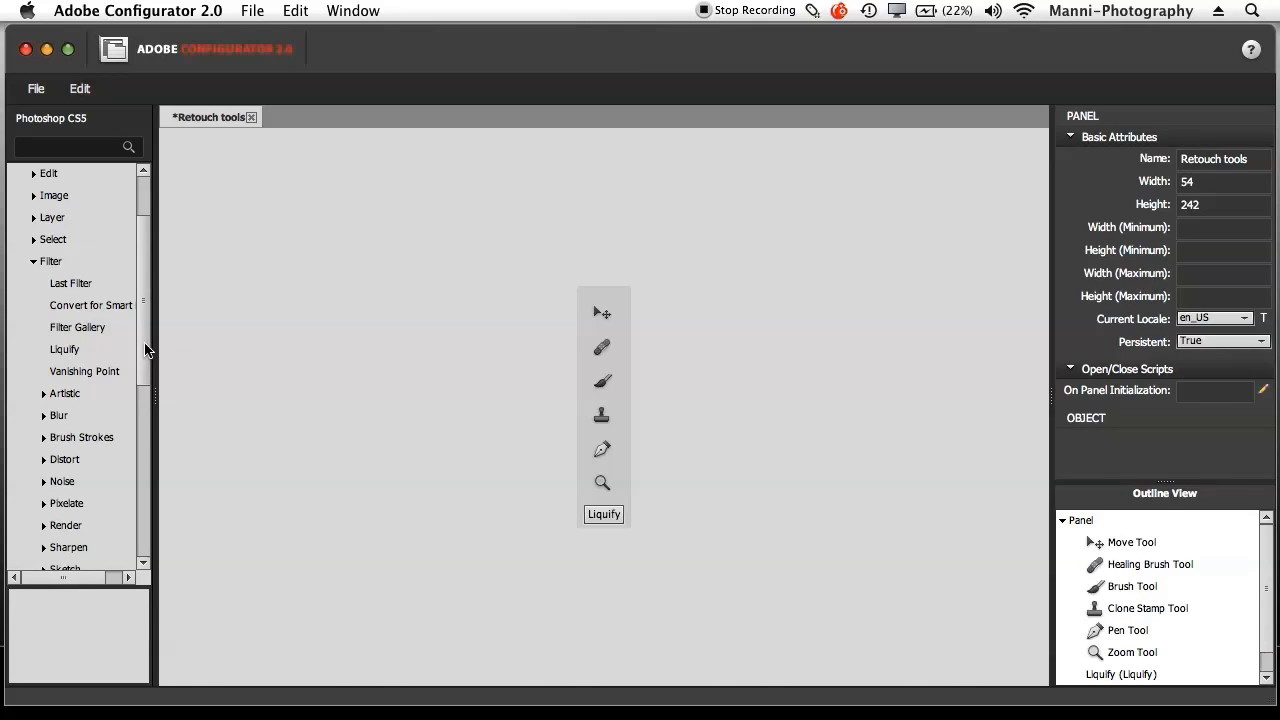
Collapse the Filter, Main and Commands categories in the component list.
scroll(130, 320, "up", 3)
left_click(33, 349)
left_click(40, 217)
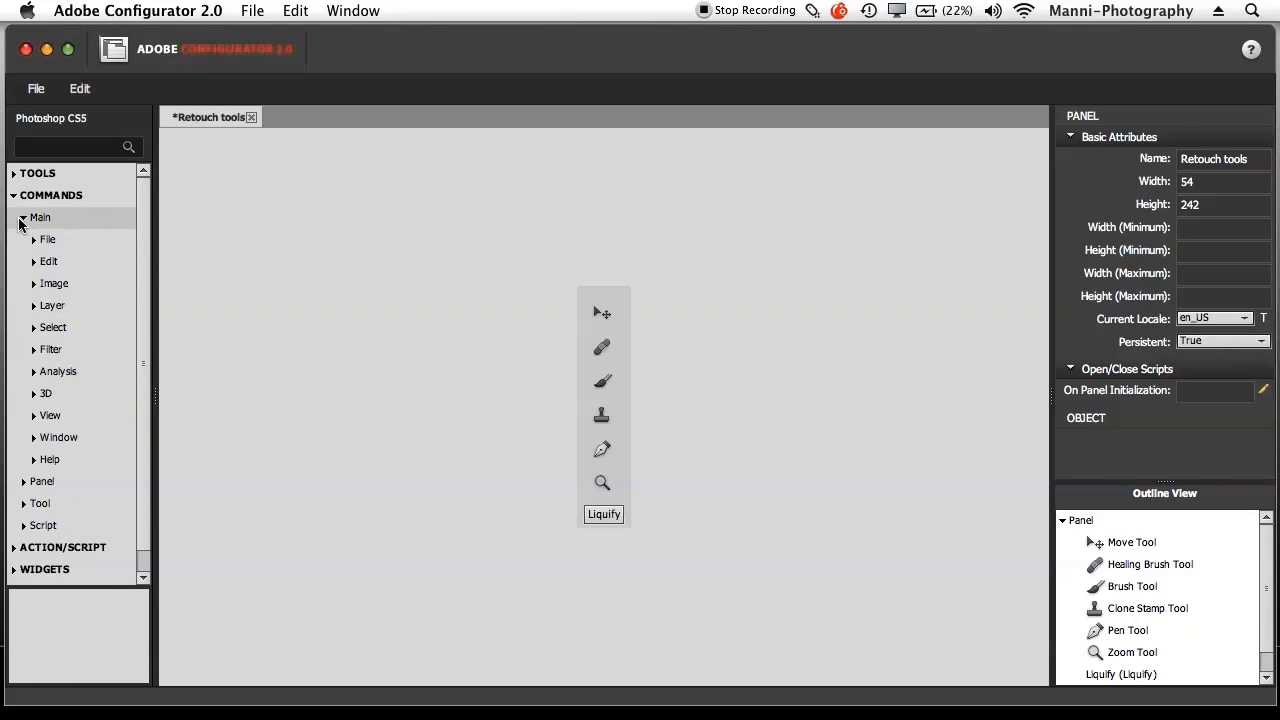
left_click(23, 217)
left_click(50, 195)
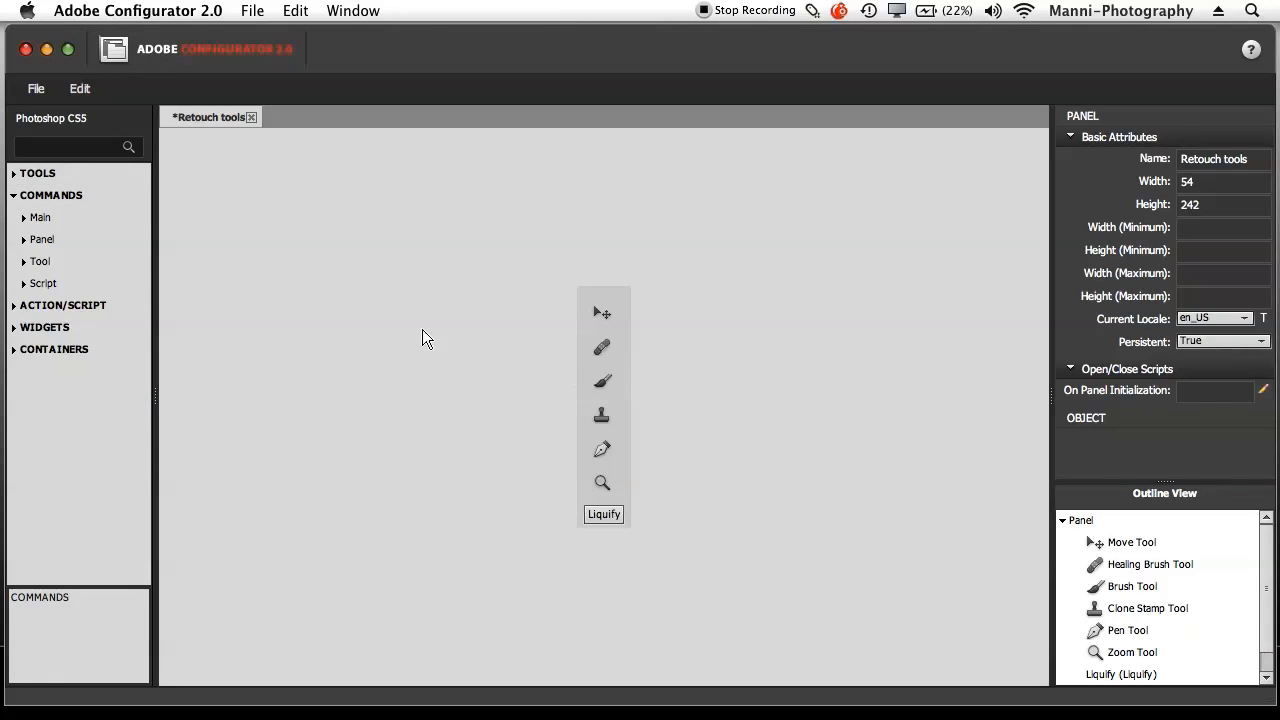
left_click(15, 195)
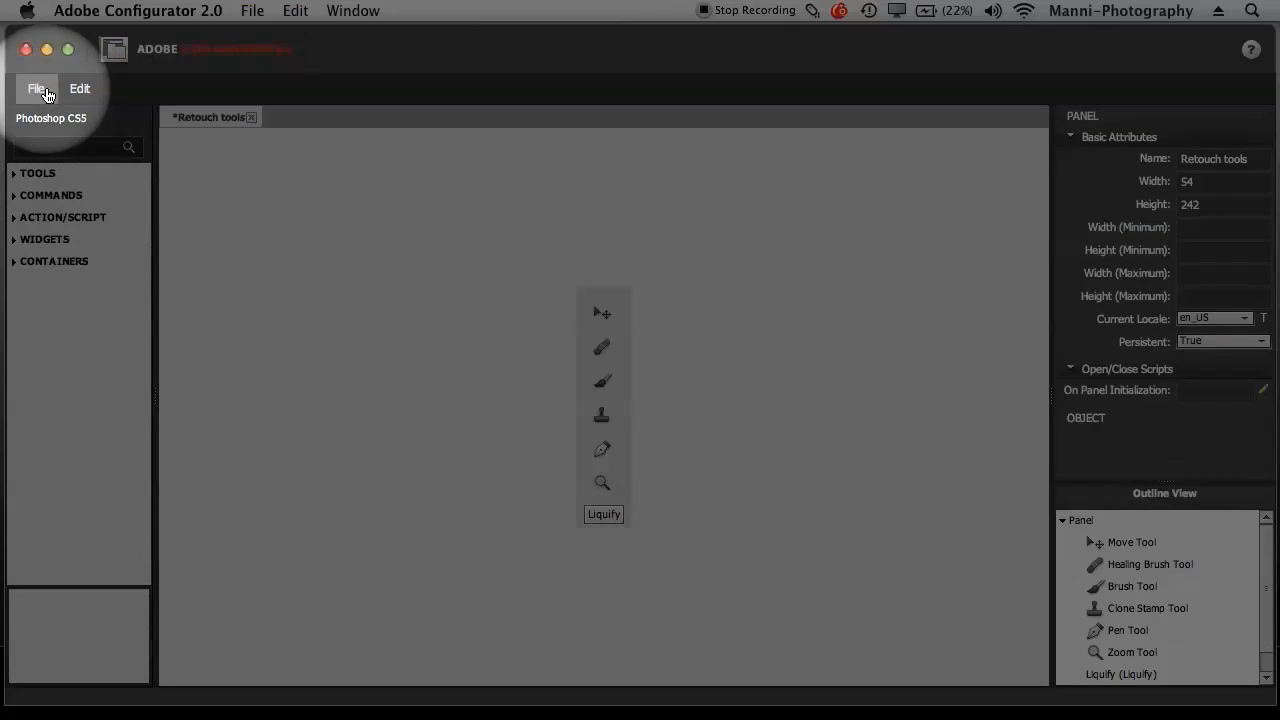
Export the Retouch tools panel to the Desktop.
left_click(36, 90)
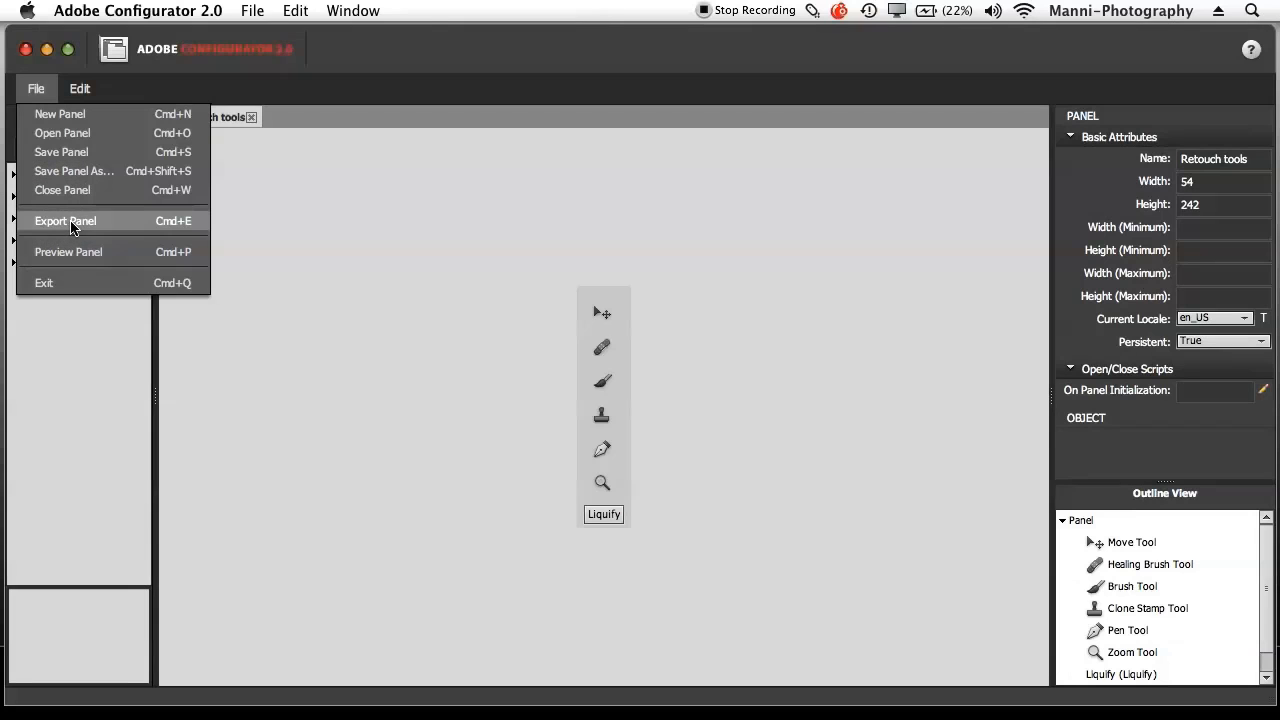
left_click(68, 222)
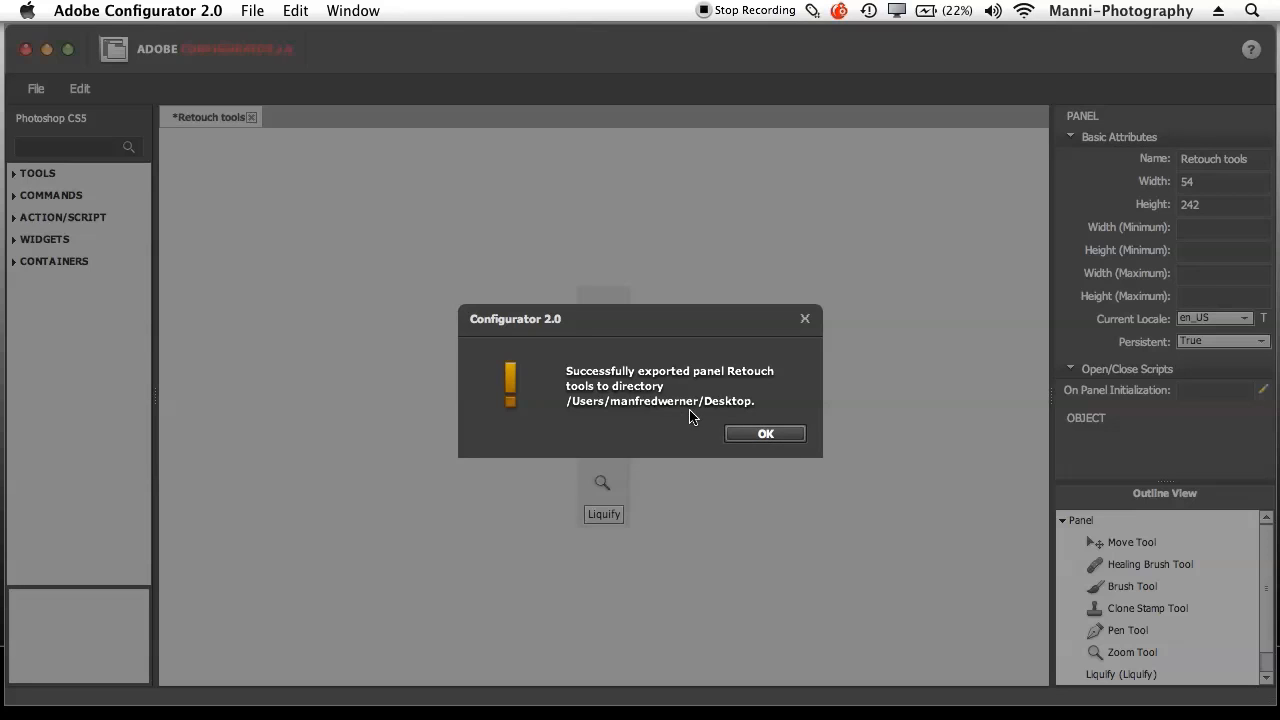
left_click(740, 431)
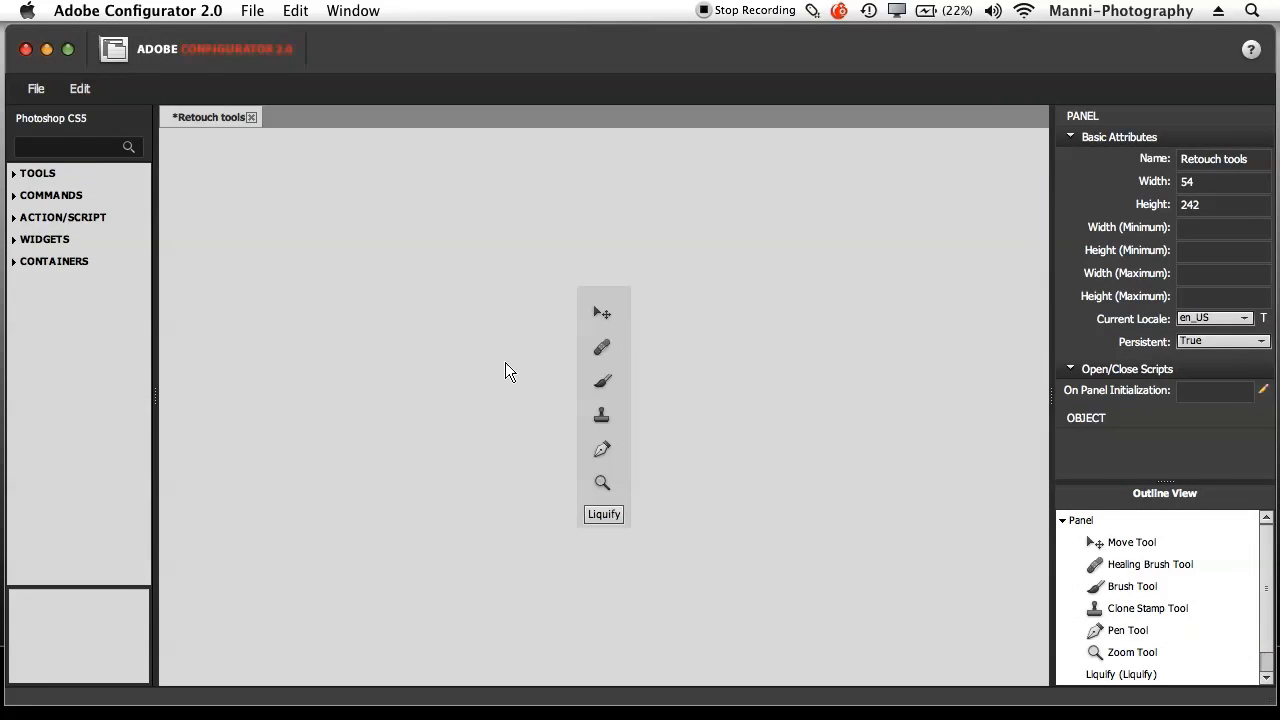
Minimize Adobe Configurator and move the exported Retouch tools folder toward the middle of the desktop.
left_click(47, 50)
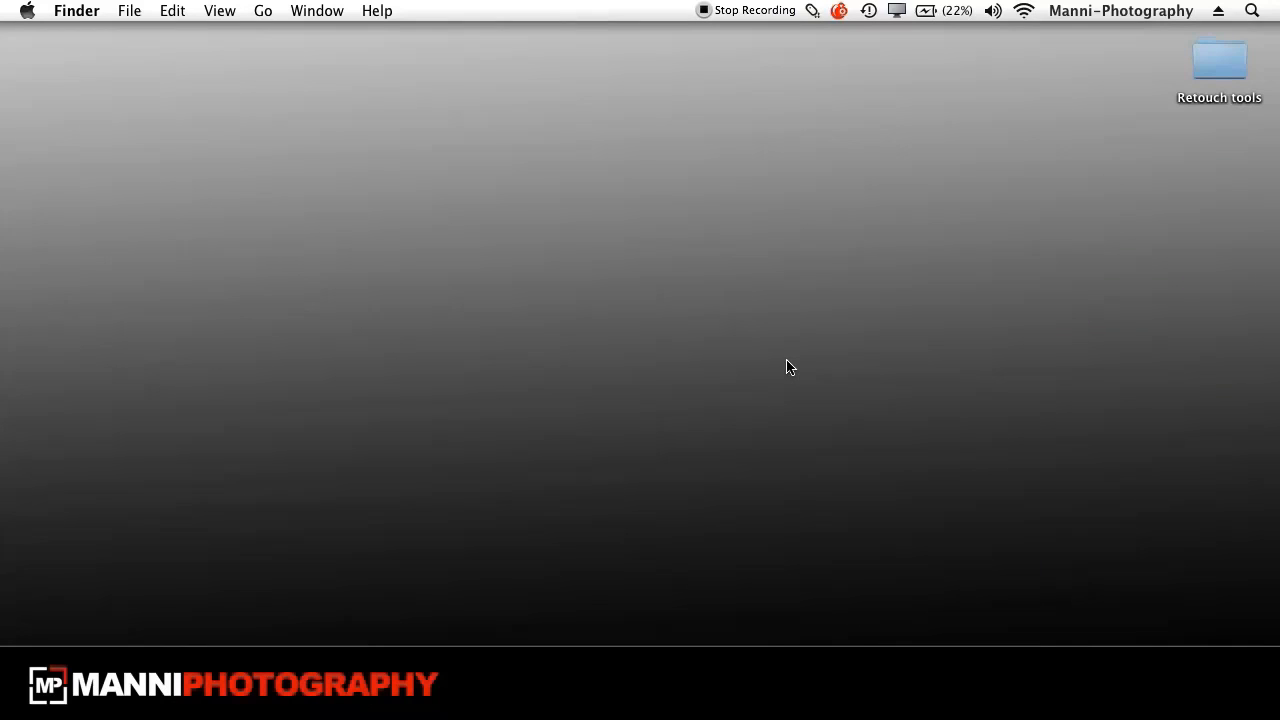
mouse_move(1206, 72)
left_mouse_down()
mouse_move(523, 289)
mouse_move(549, 300)
mouse_move(547, 266)
left_mouse_up()
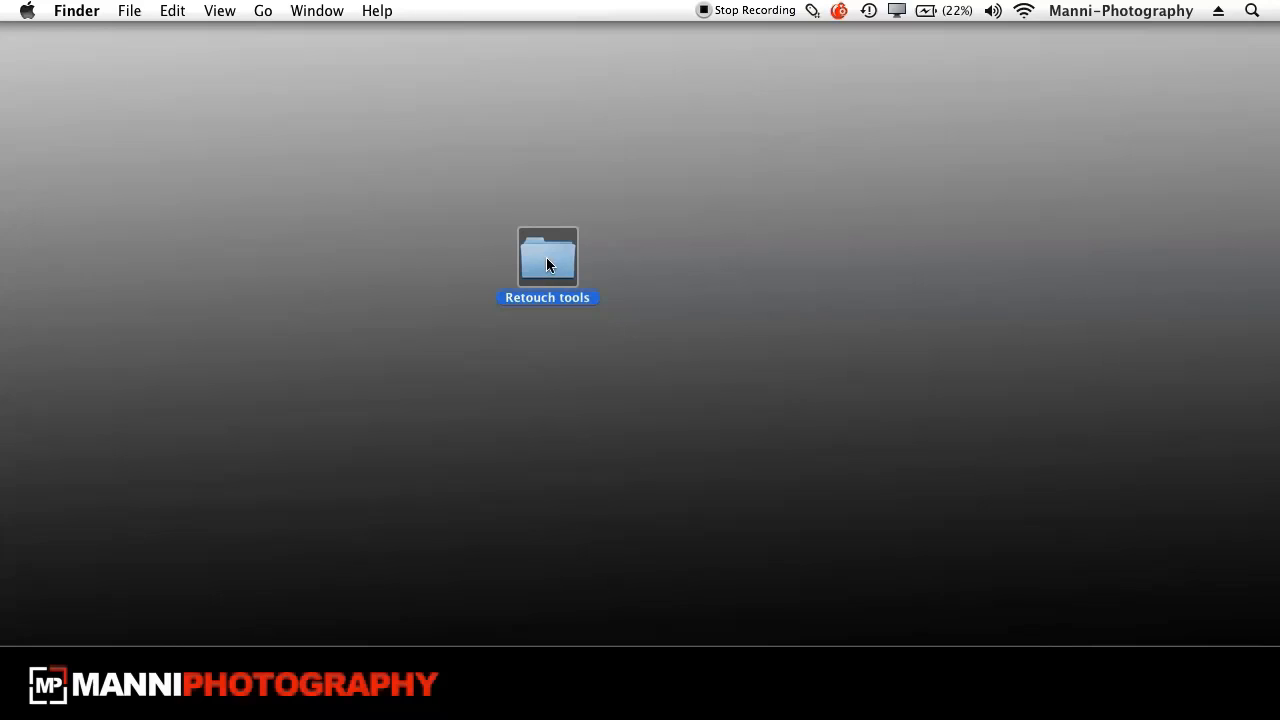
left_click(614, 266)
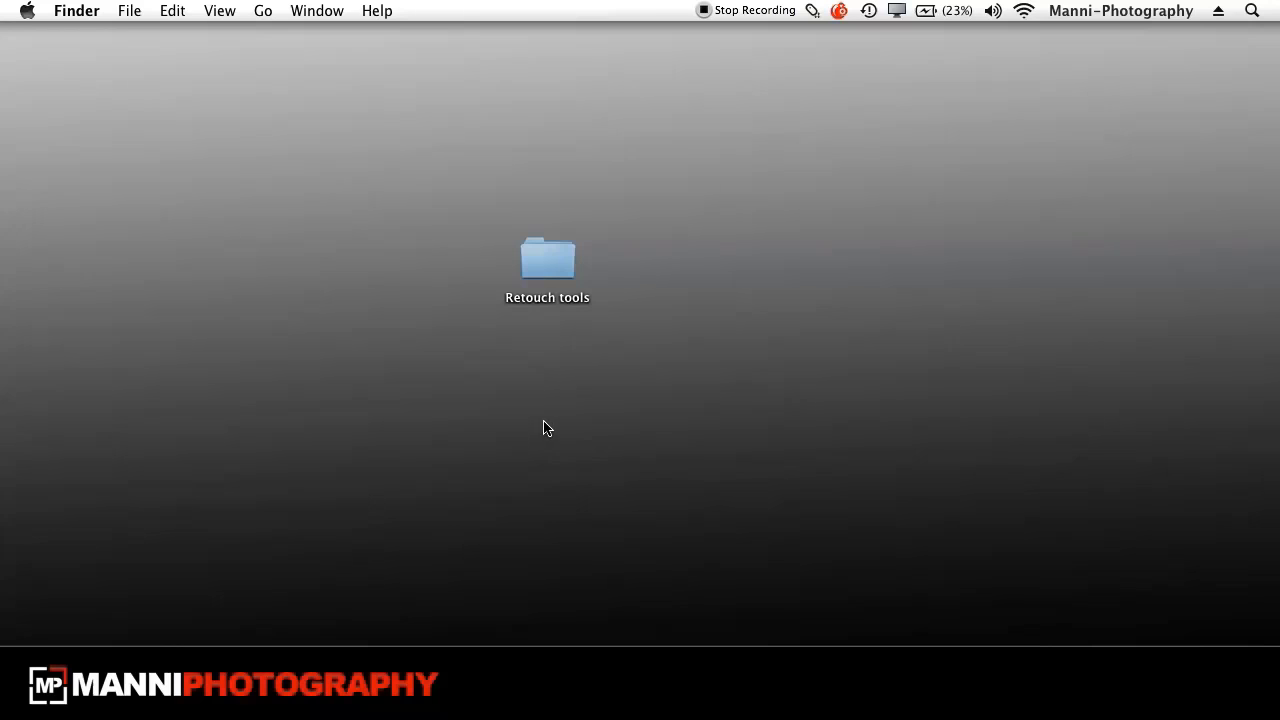
Show the Adobe Photoshop CS5 application folder in Finder and open its Plug-ins > Panels folder.
mouse_move(525, 712)
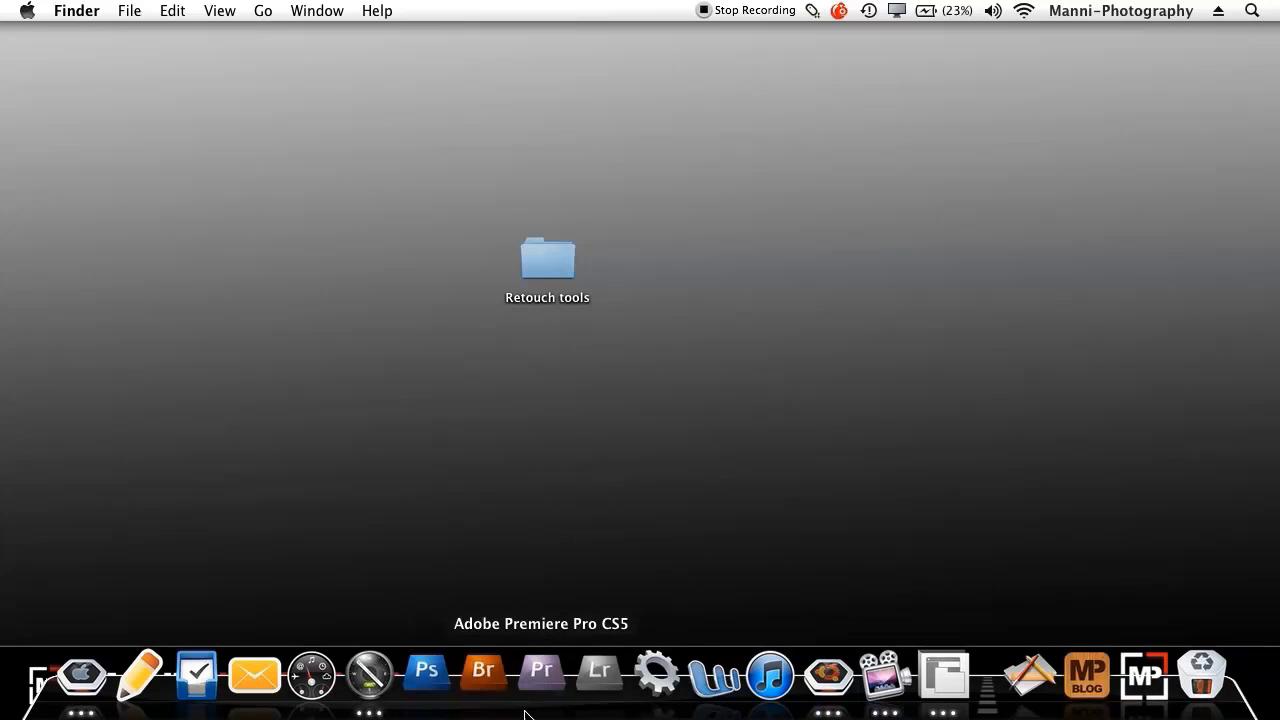
right_click(427, 670)
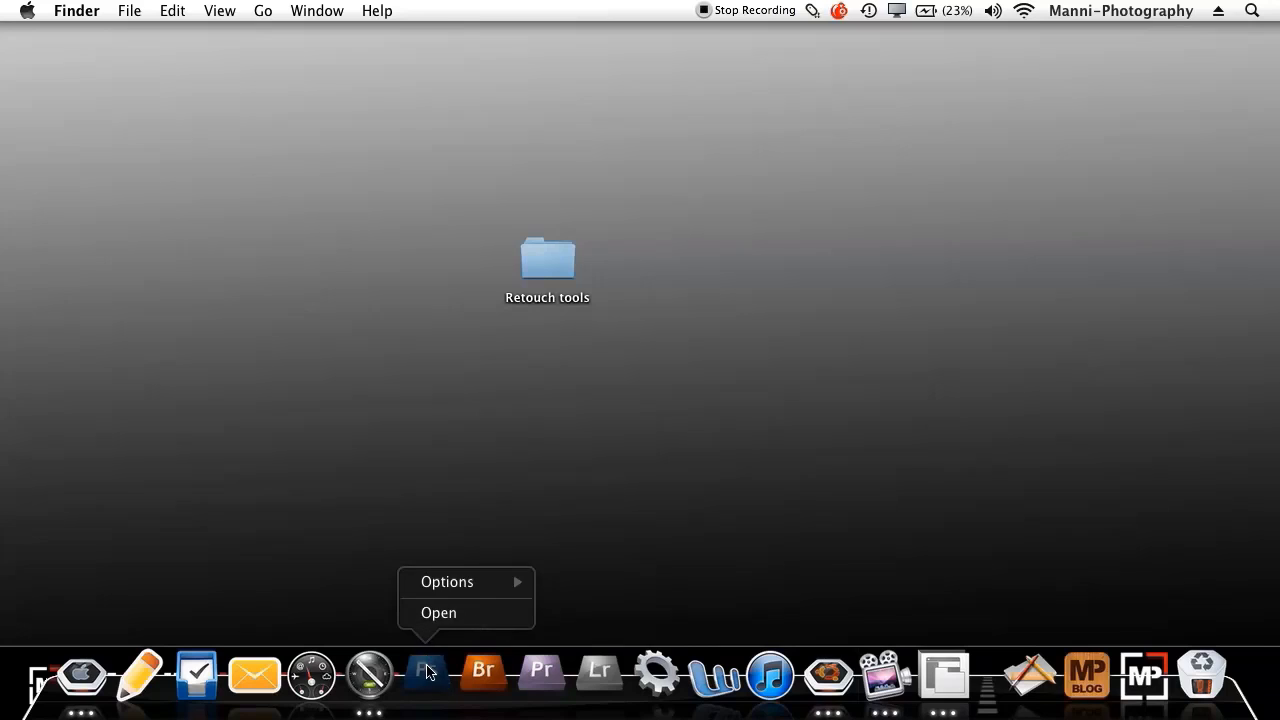
mouse_move(443, 586)
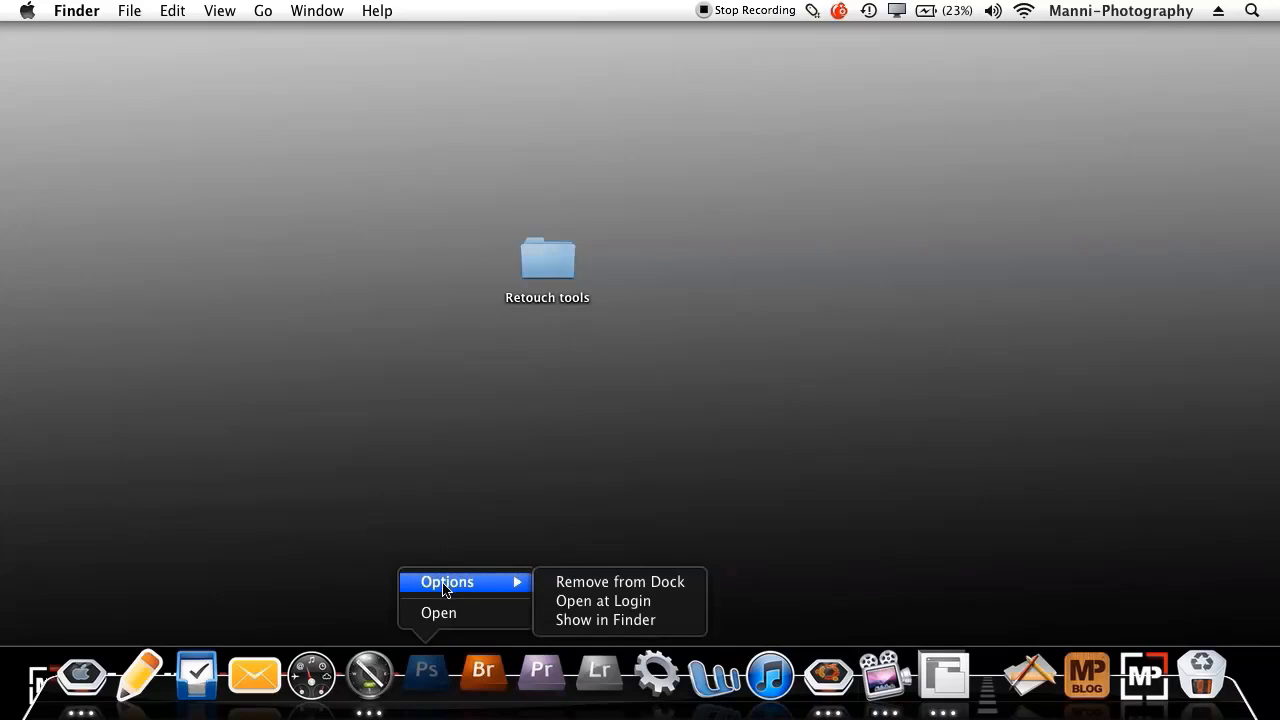
left_click(644, 621)
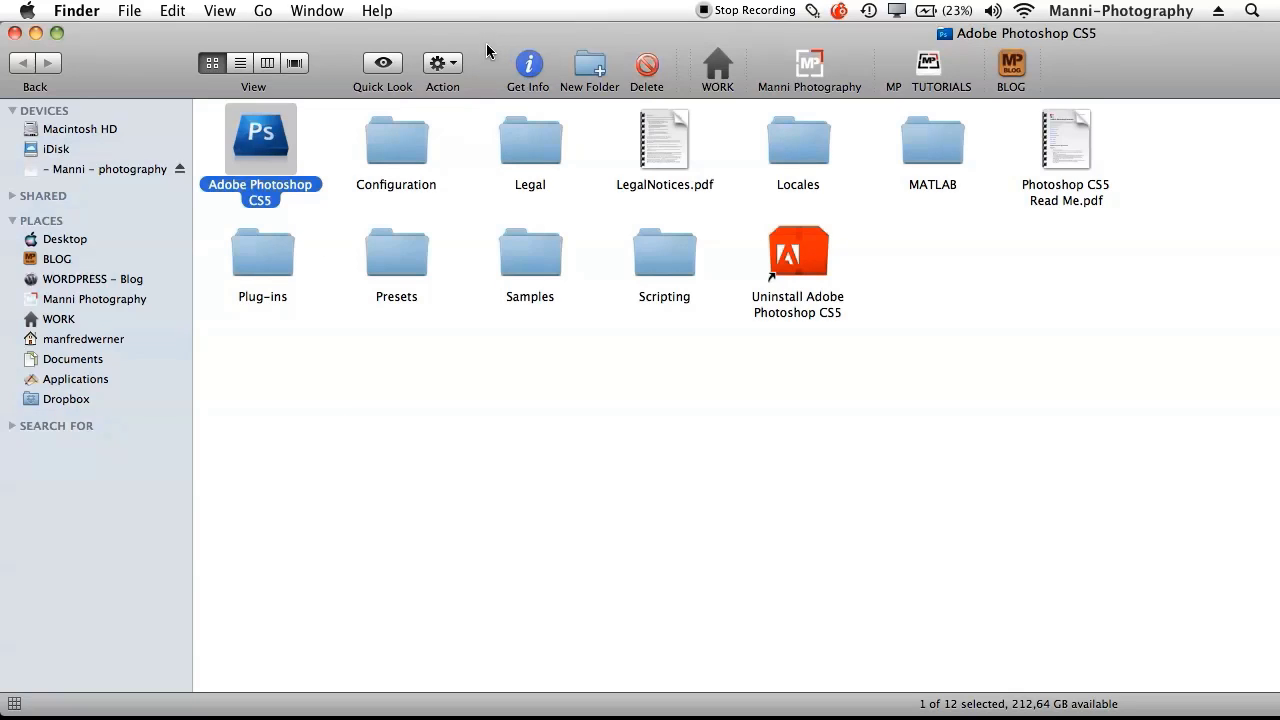
left_click(256, 262)
double_click(265, 264)
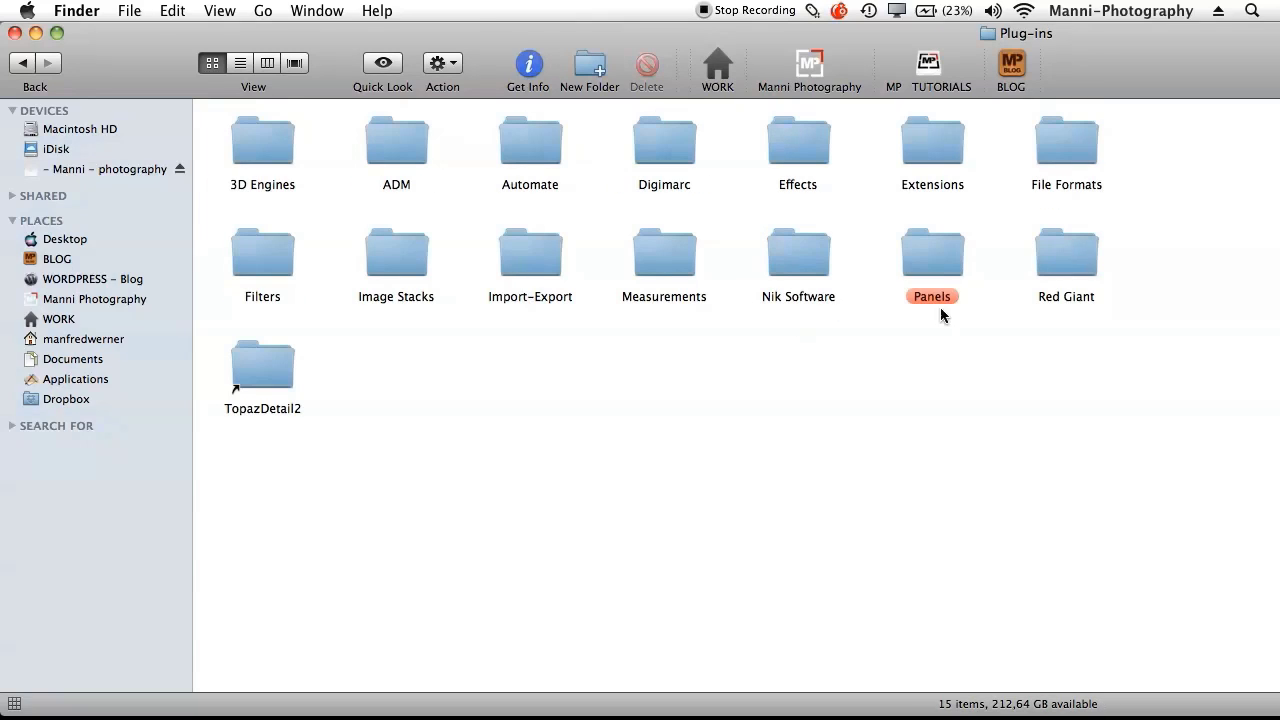
double_click(936, 271)
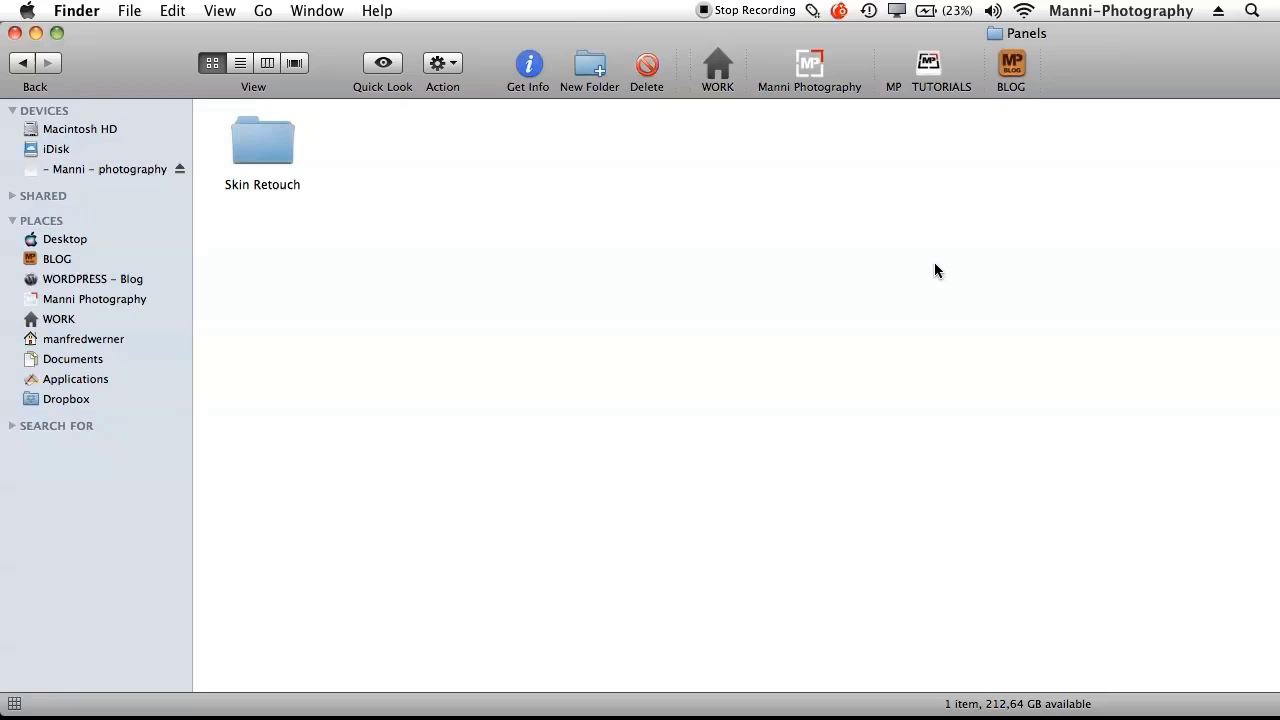
Move the Retouch tools folder from the desktop into Photoshop's Panels folder and close the Finder window.
mouse_move(654, 43)
left_mouse_down()
mouse_move(662, 299)
mouse_move(631, 305)
left_mouse_up()
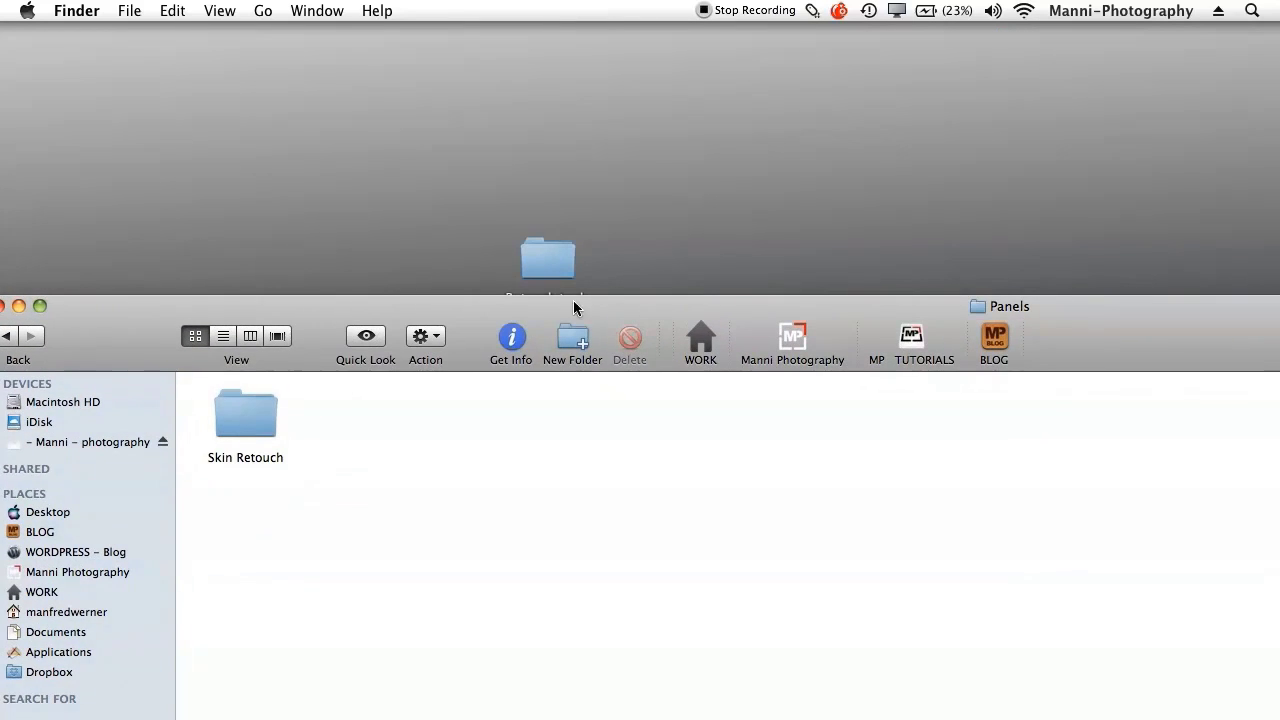
mouse_move(545, 262)
left_mouse_down()
mouse_move(357, 523)
mouse_move(349, 467)
left_mouse_up()
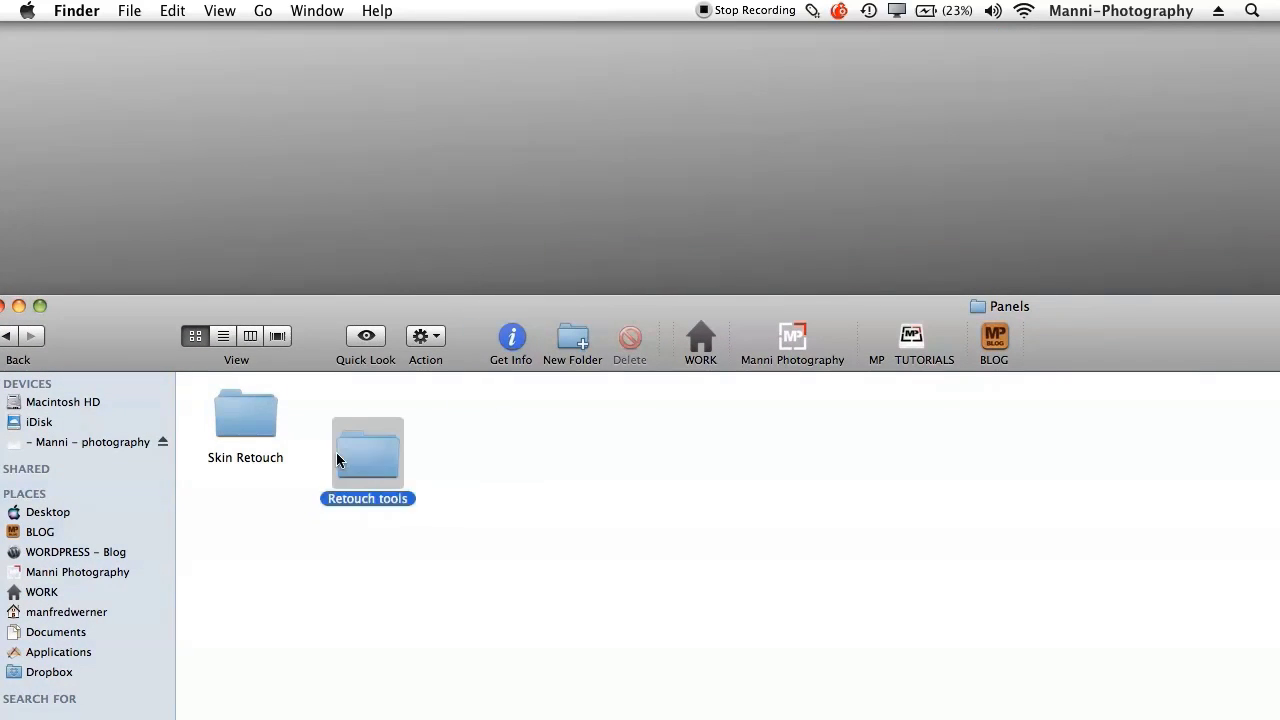
mouse_move(469, 305)
left_mouse_down()
mouse_move(485, 99)
mouse_move(503, 168)
left_mouse_up()
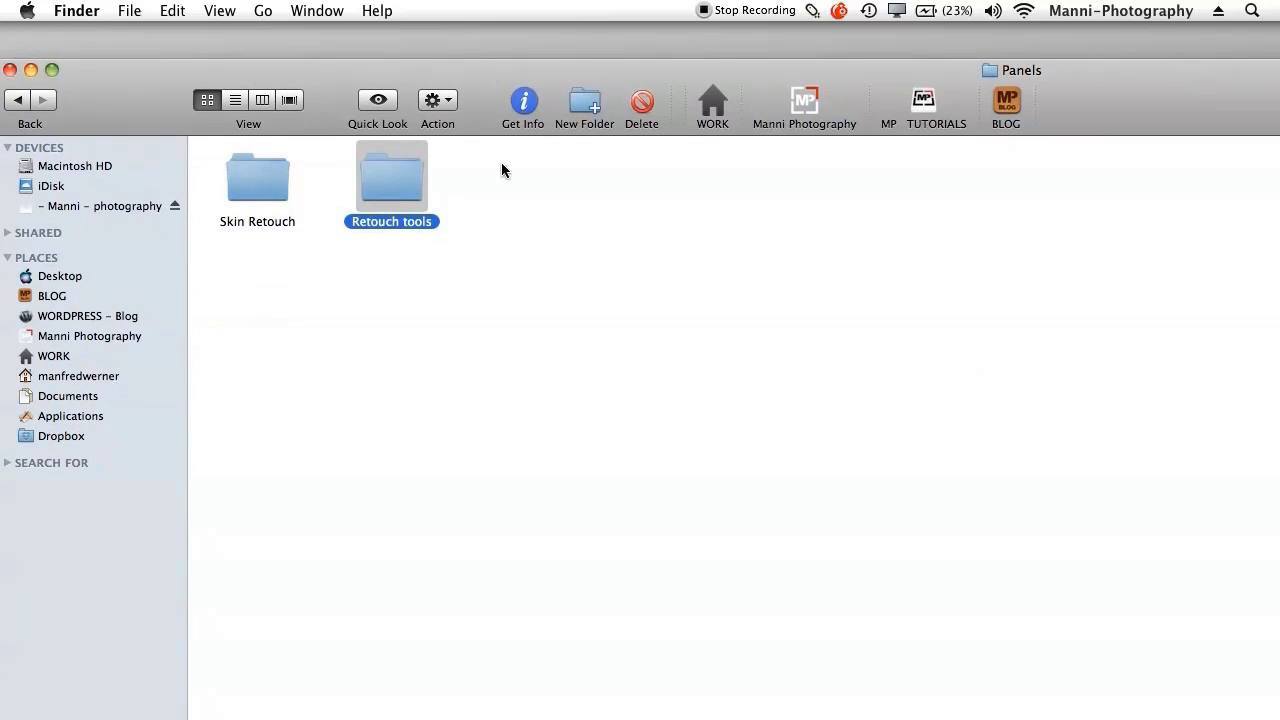
left_click_drag(494, 114, 503, 108)
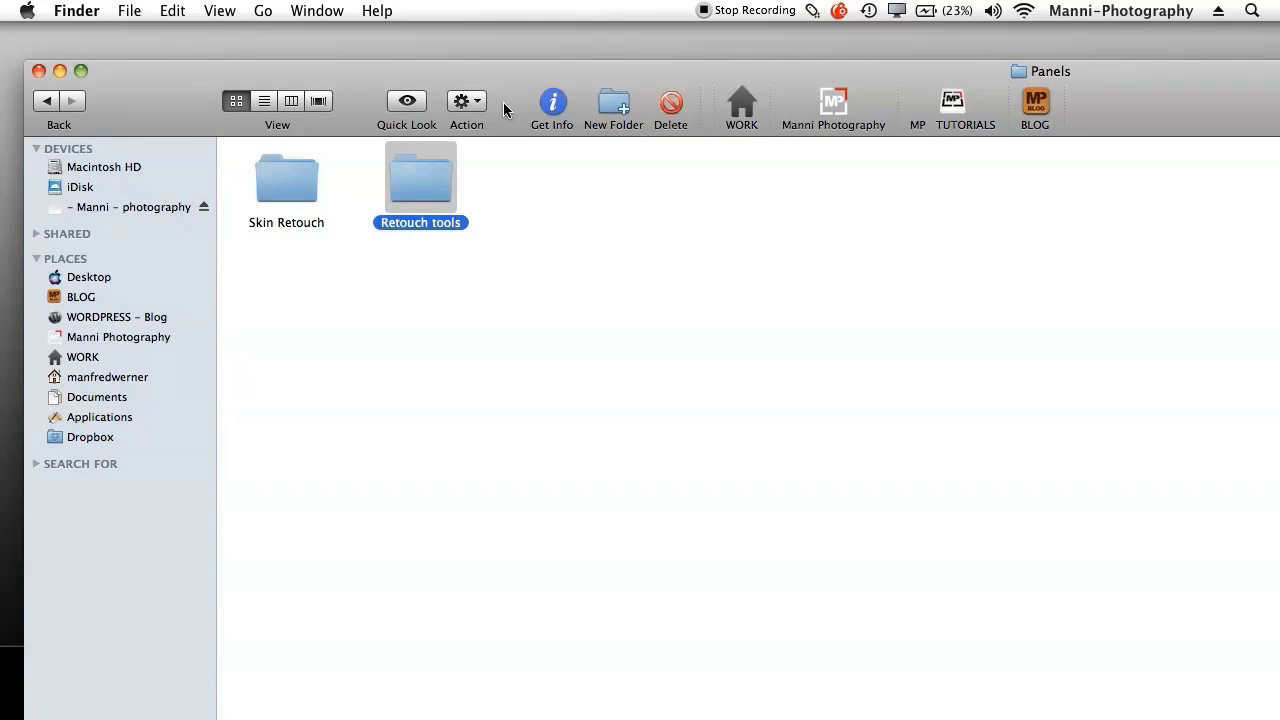
left_click(38, 71)
Launch Adobe Photoshop CS5 and show the Retouch tools extension panel.
mouse_move(657, 705)
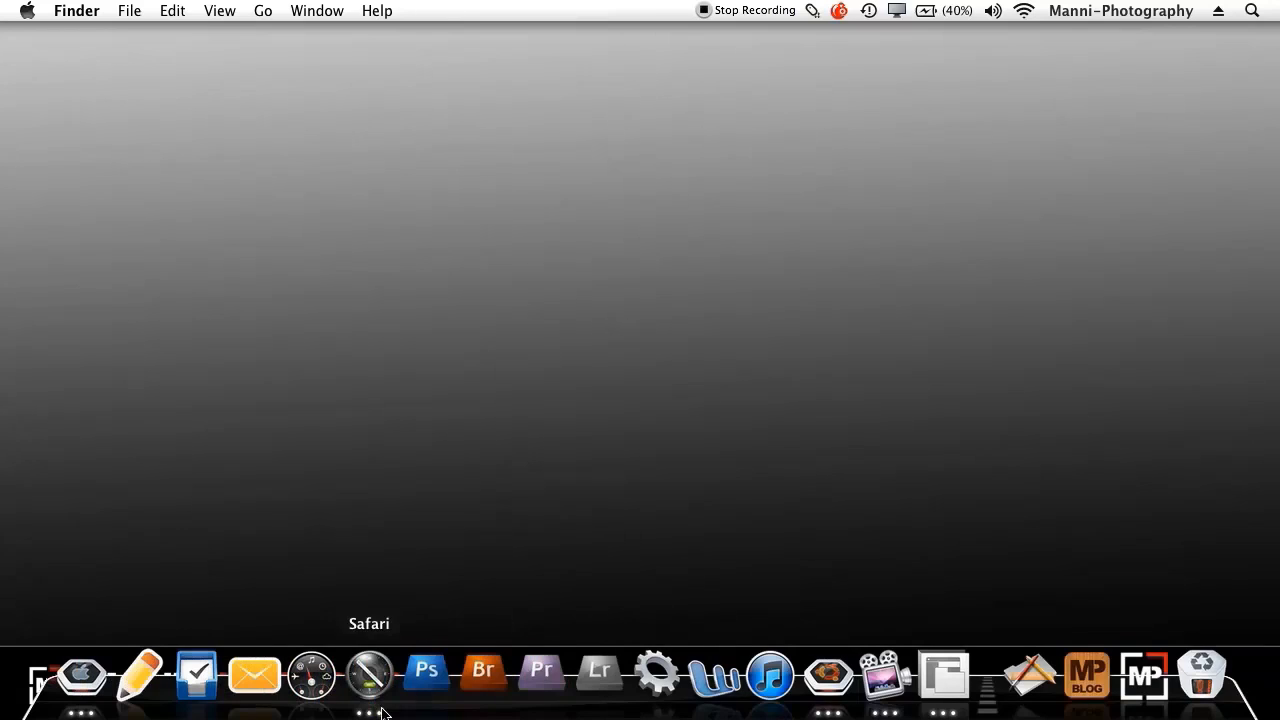
left_click(427, 674)
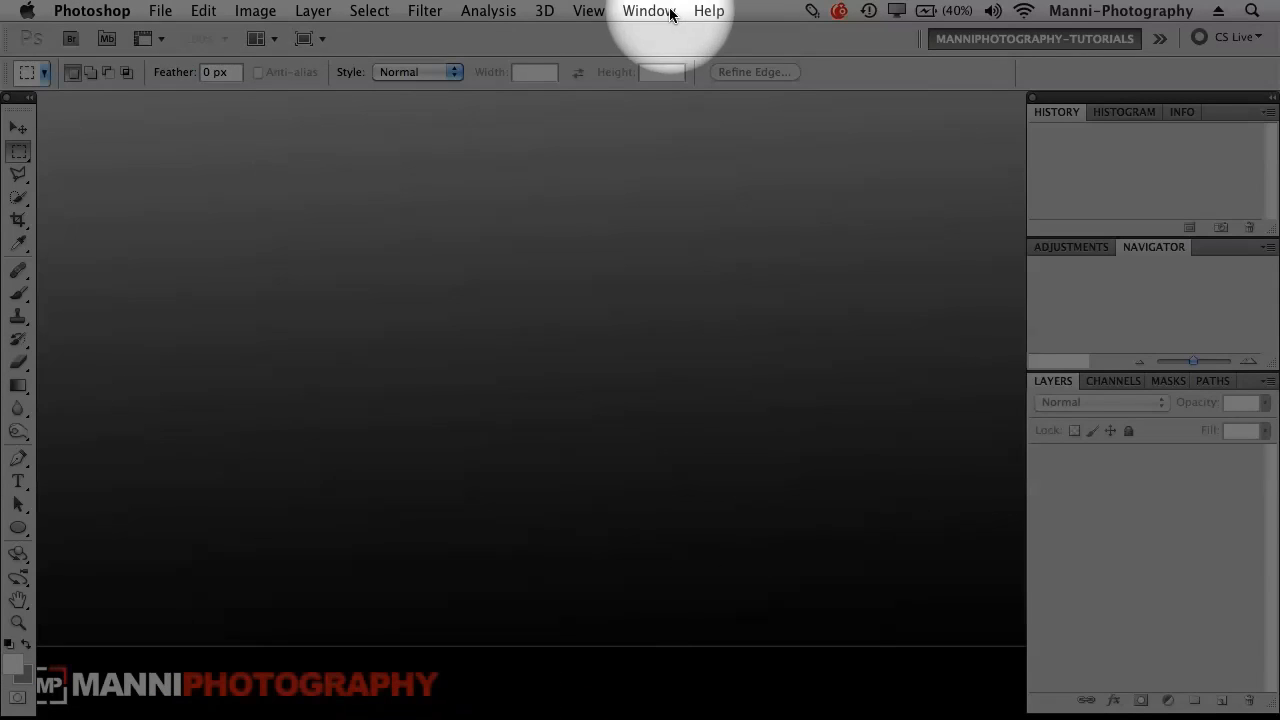
left_click(652, 11)
mouse_move(665, 91)
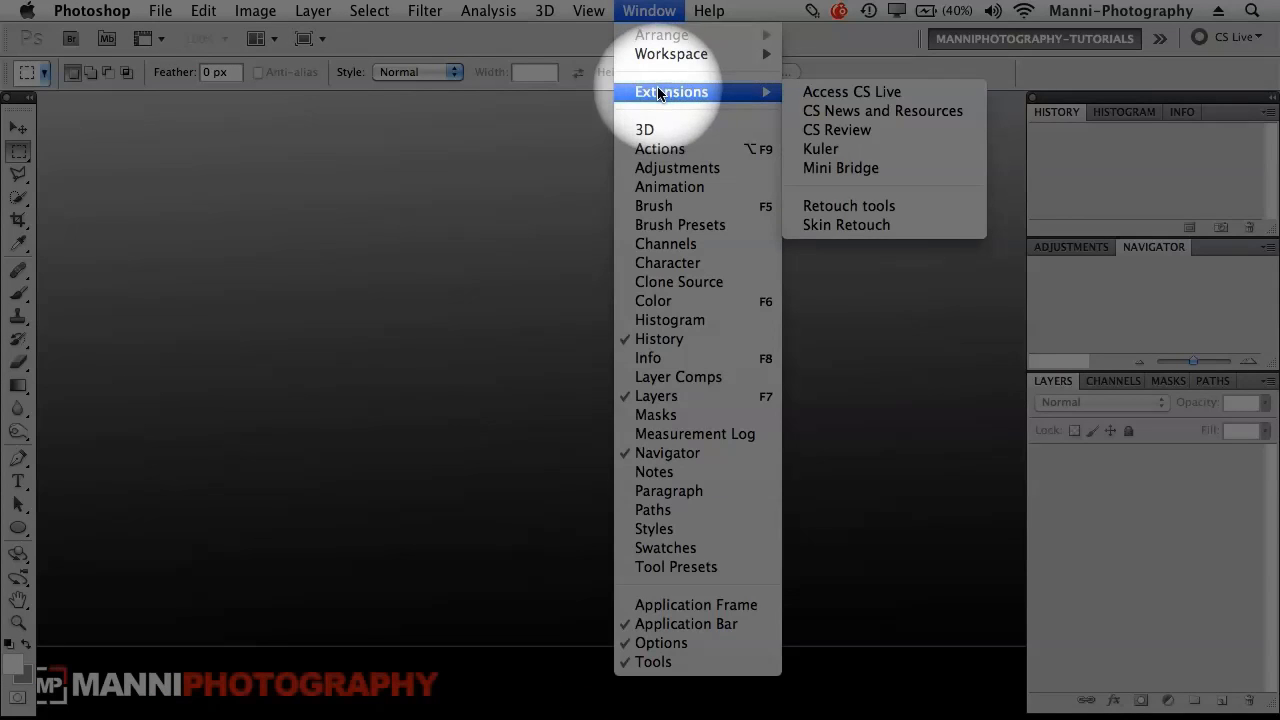
left_click(849, 207)
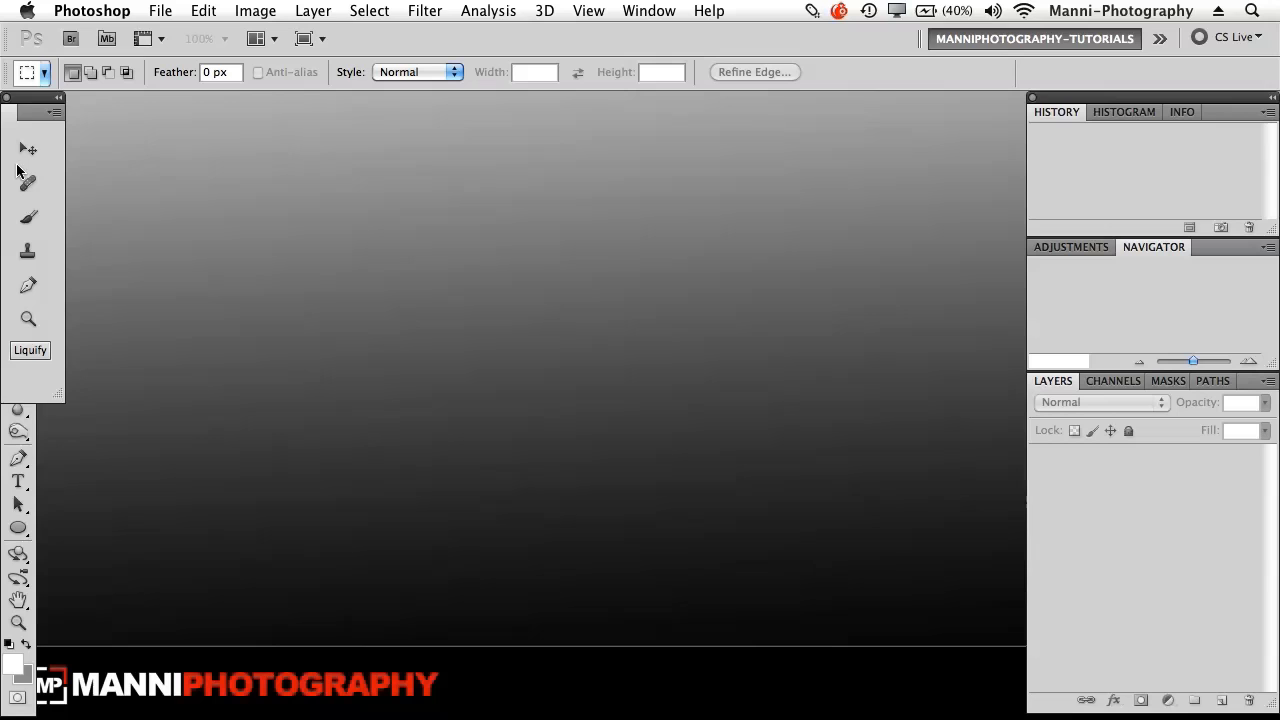
Shorten the Retouch tools panel slightly and place it directly beside the standard Tools panel.
left_click_drag(33, 96, 95, 114)
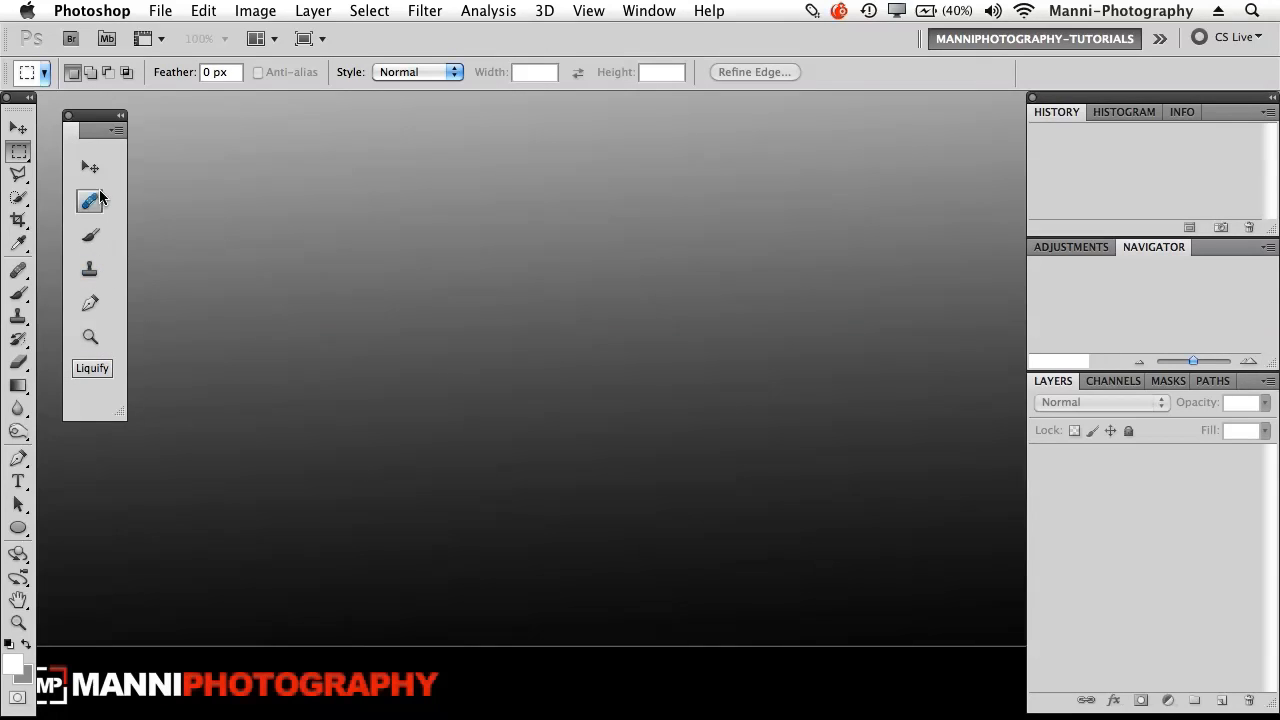
mouse_move(120, 416)
left_mouse_down()
mouse_move(122, 389)
mouse_move(123, 405)
left_mouse_up()
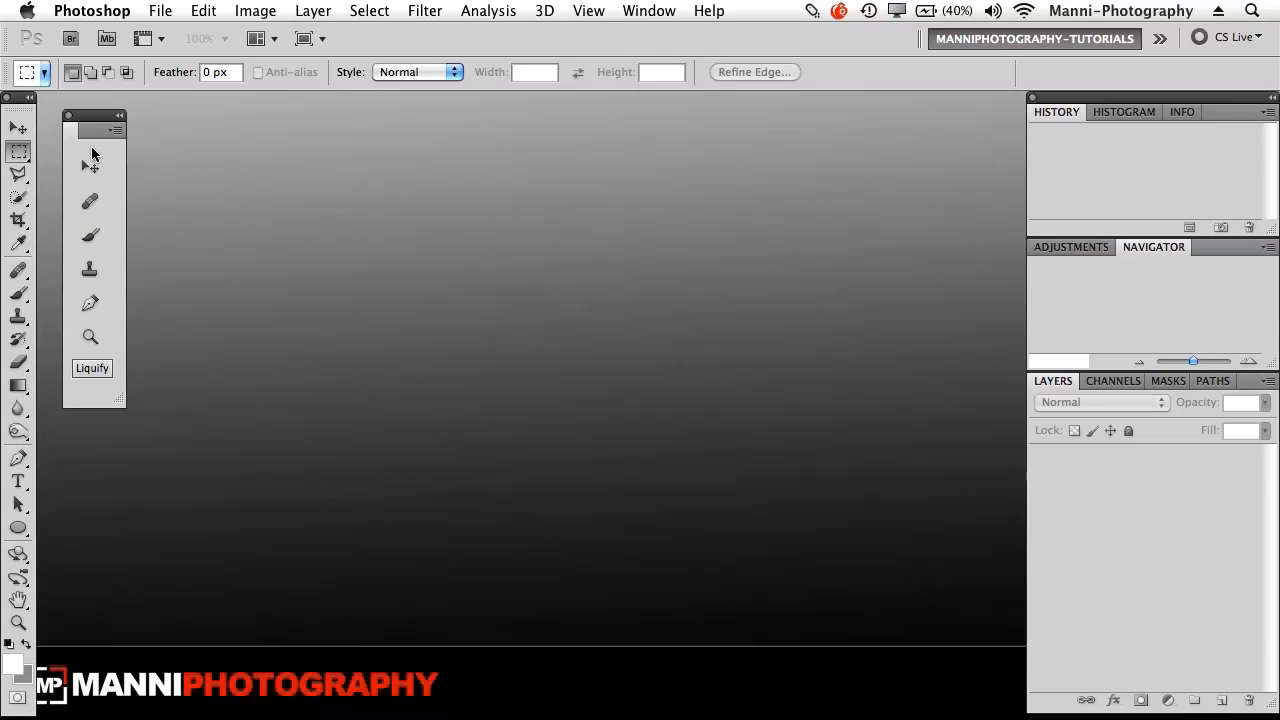
left_click_drag(99, 121, 85, 101)
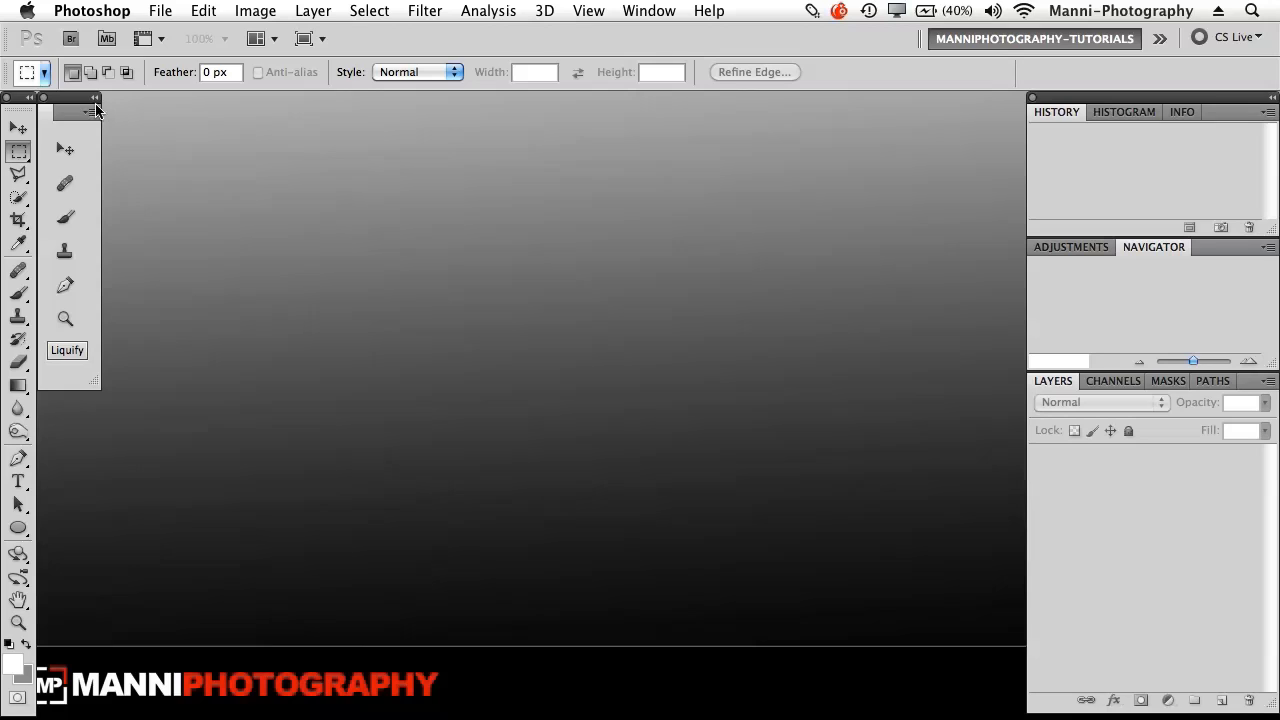
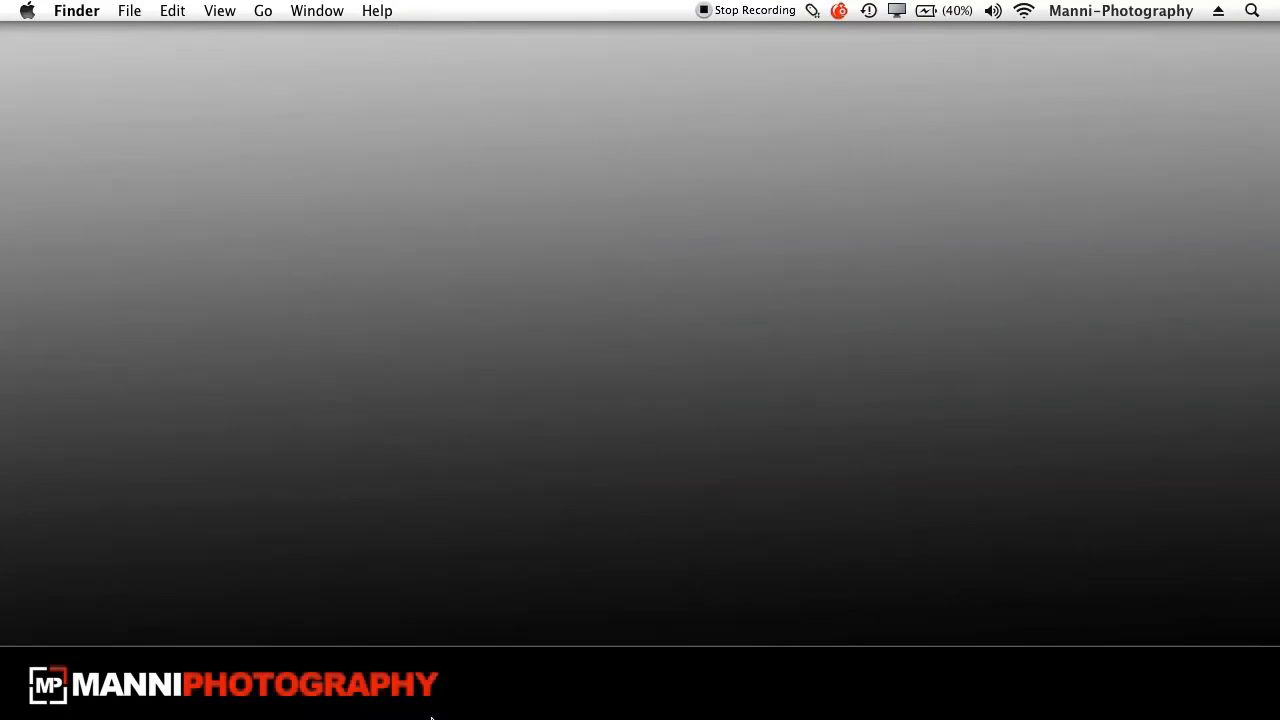
Return to Photoshop, close the standard Tools panel and move the Retouch tools panel into its place.
left_click(425, 680)
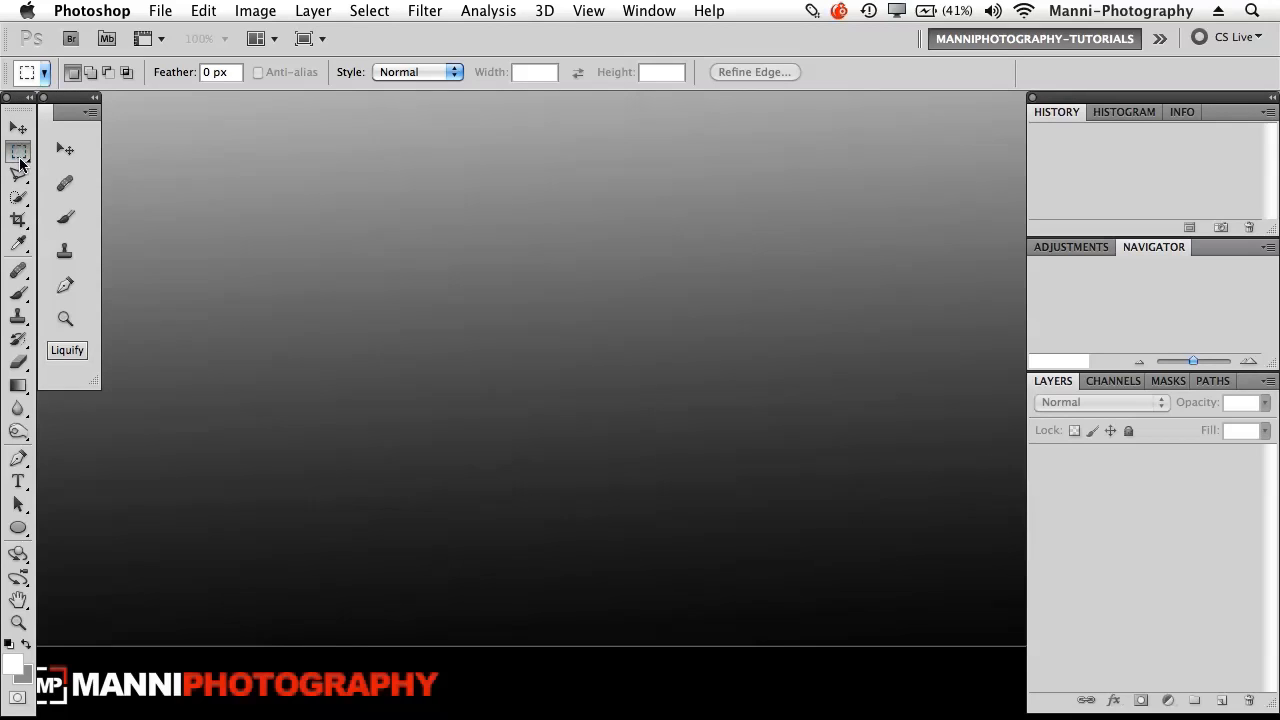
left_click(7, 97)
left_click_drag(69, 100, 30, 100)
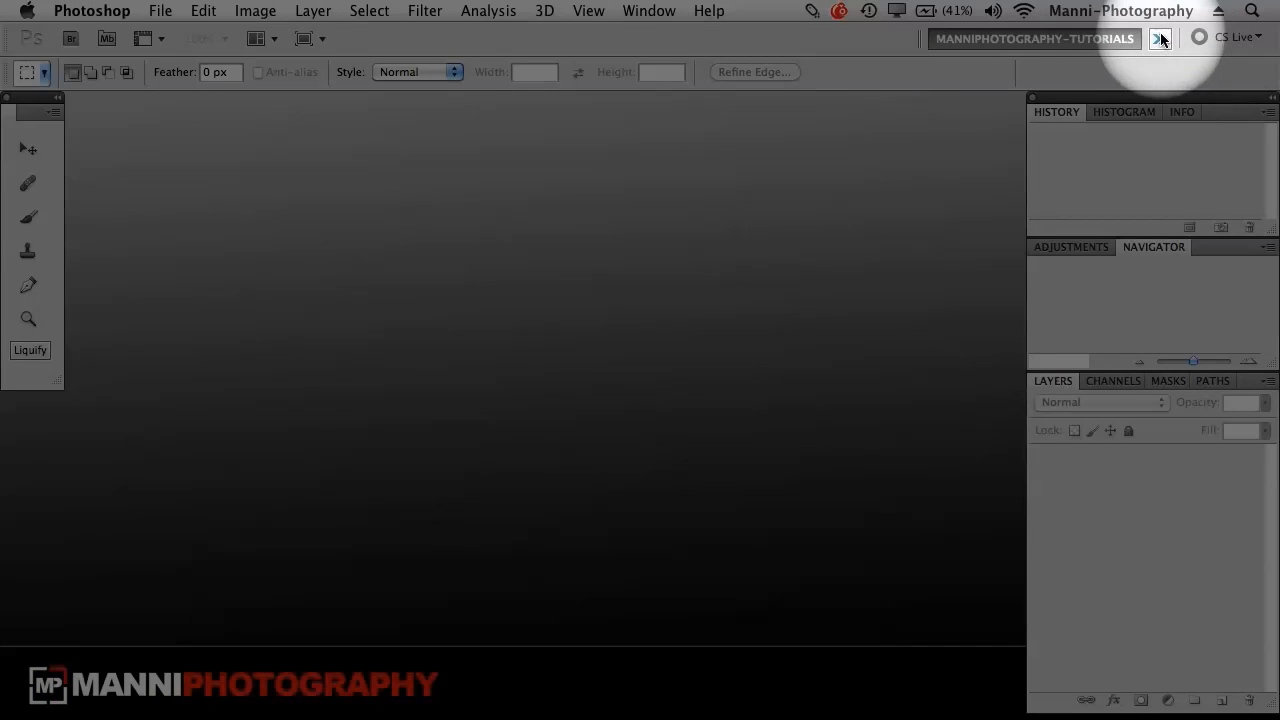
Save the panel layout as a new workspace named RETOUCH WORKSPACE, capturing both keyboard shortcuts and menus.
left_click(1158, 39)
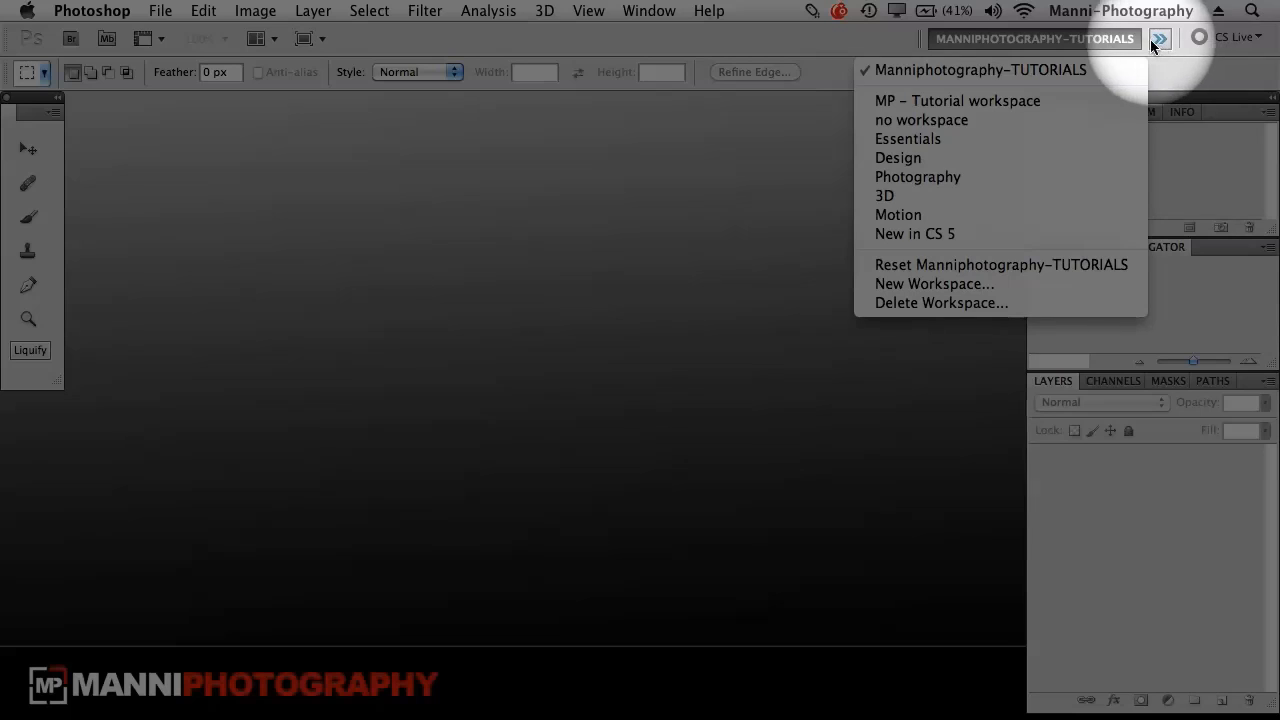
left_click(917, 287)
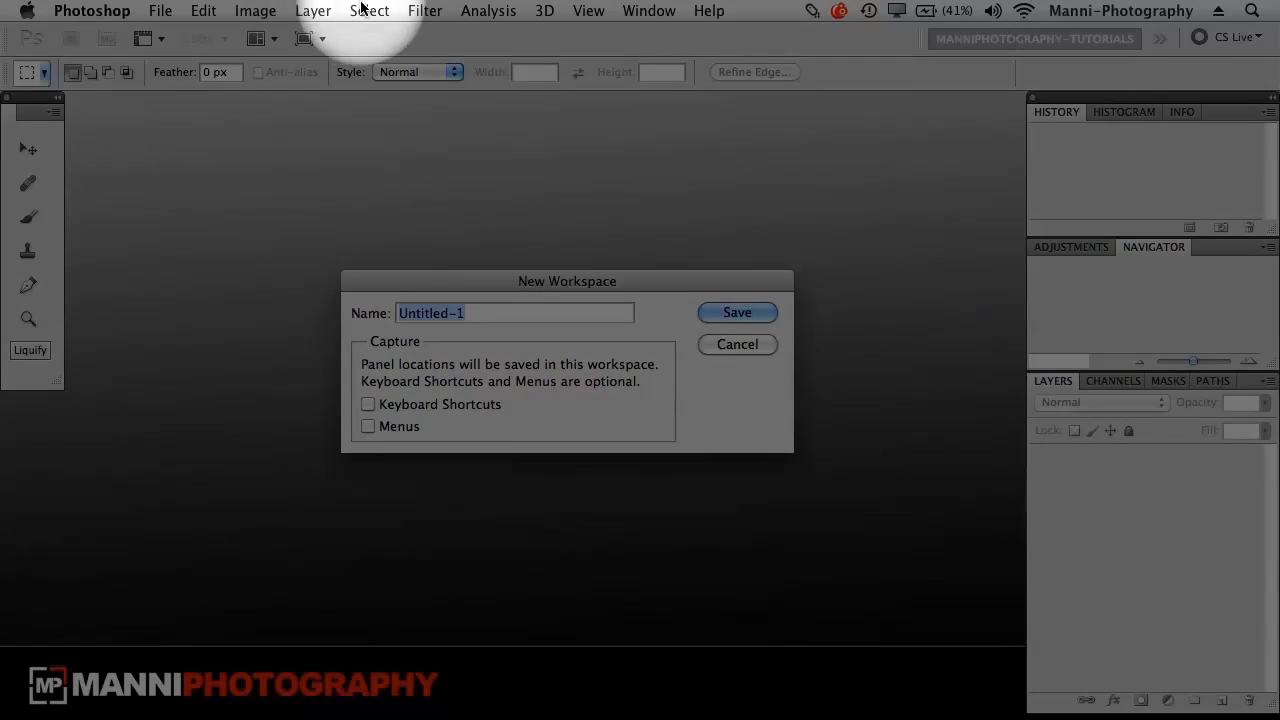
left_click(418, 10)
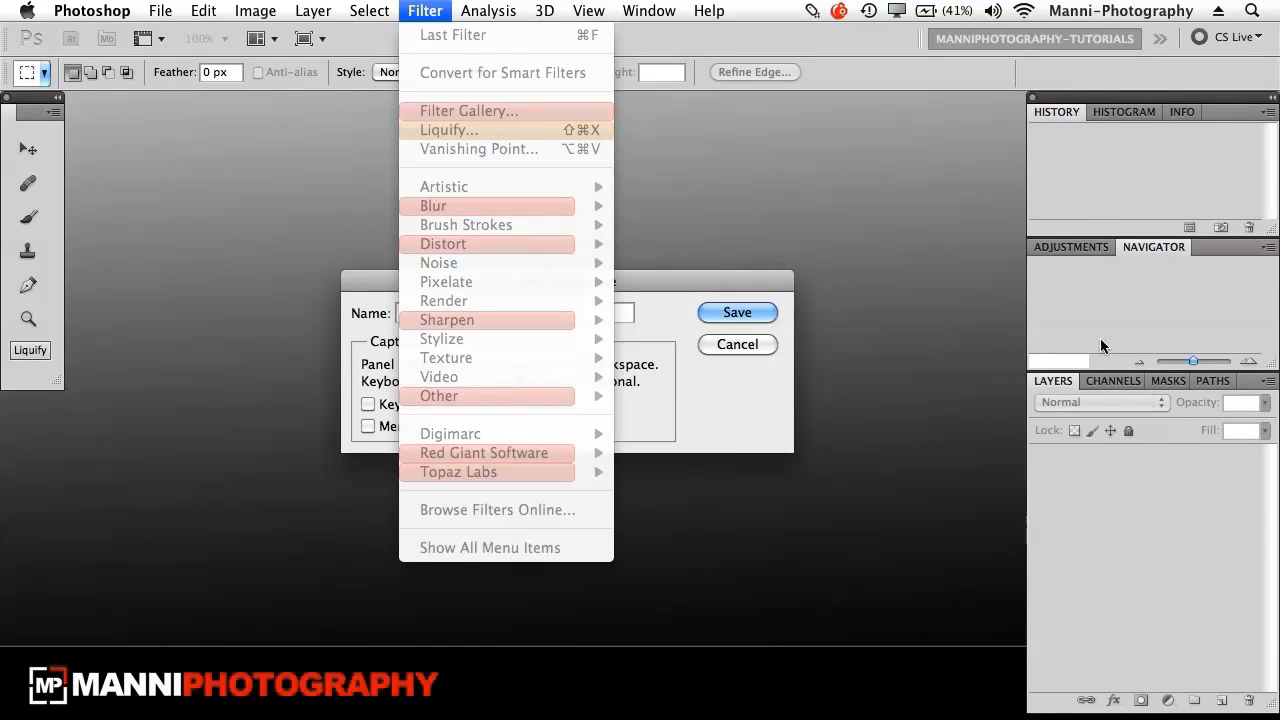
left_click(700, 409)
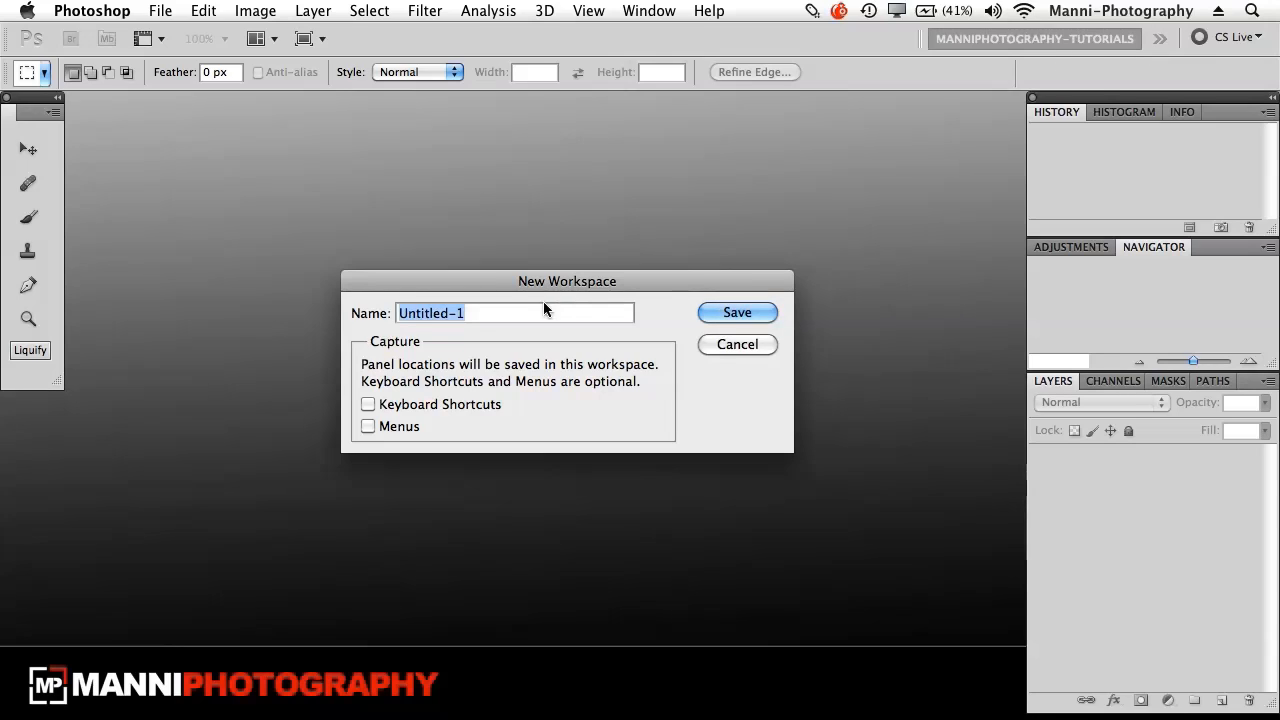
type("RETOUCH WORKSPCE")
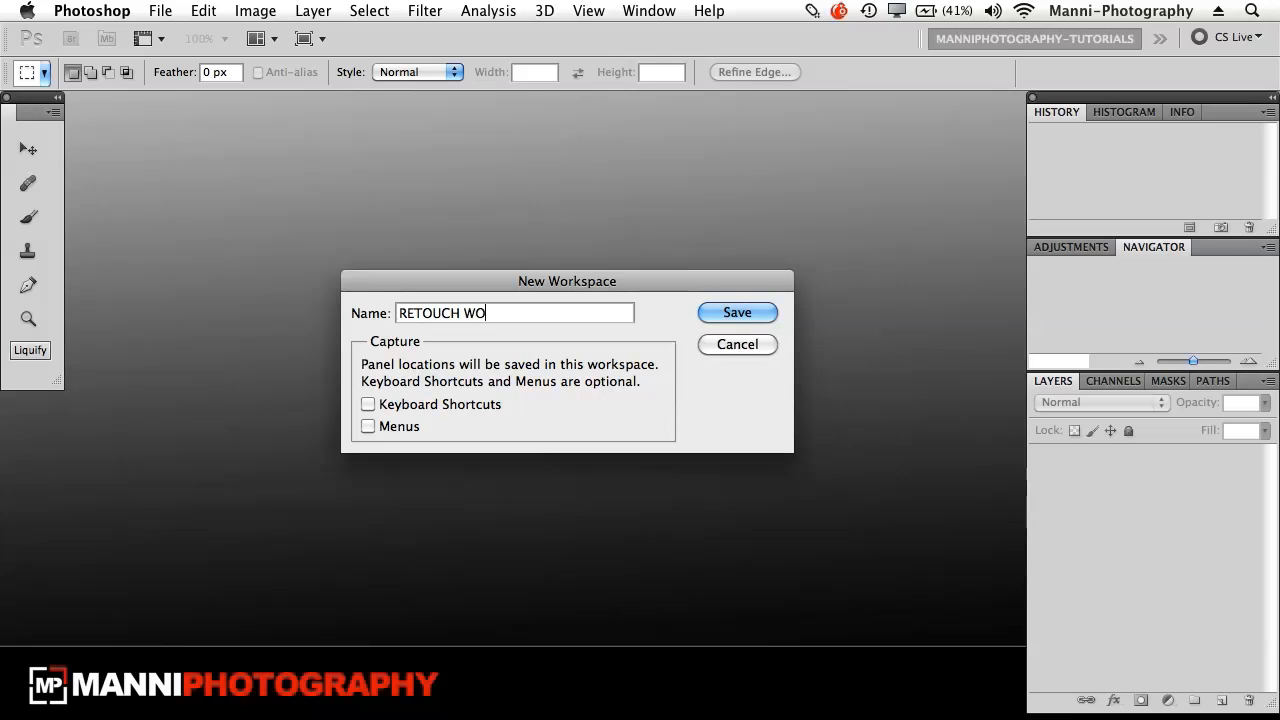
key("BackSpace")
key("BackSpace")
type("ACE")
left_click(369, 404)
left_click(369, 427)
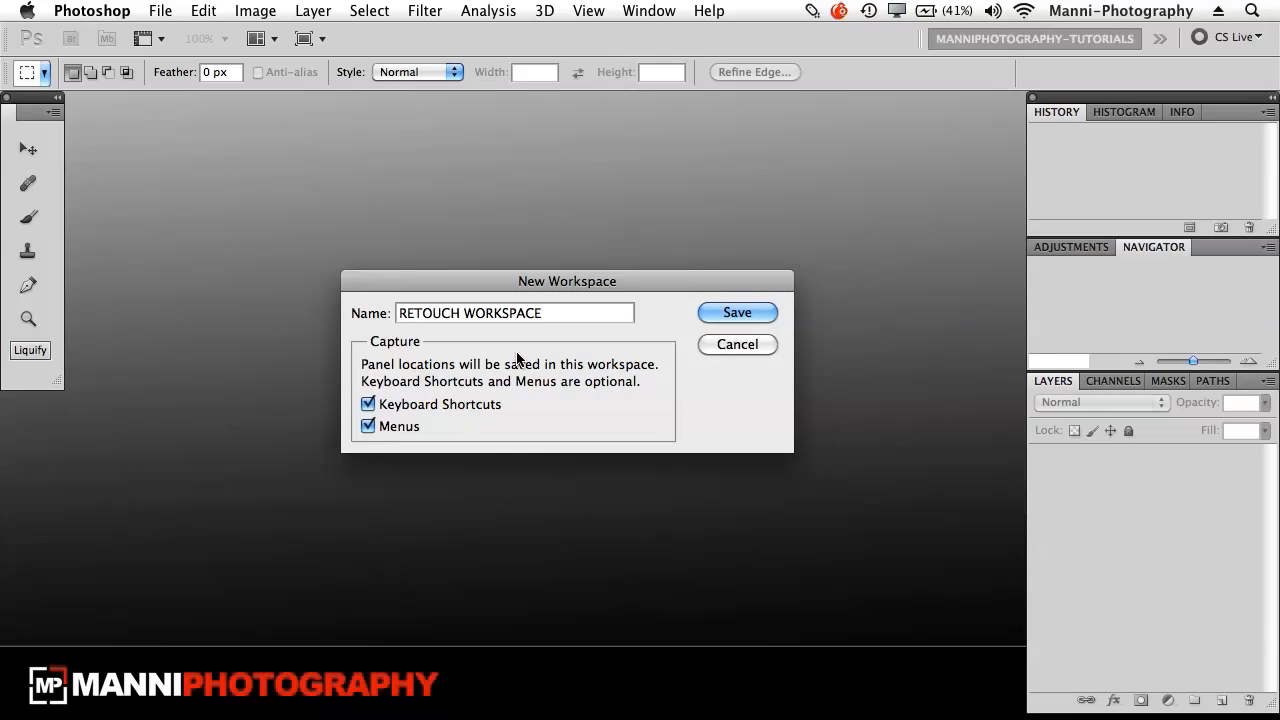
left_click(763, 313)
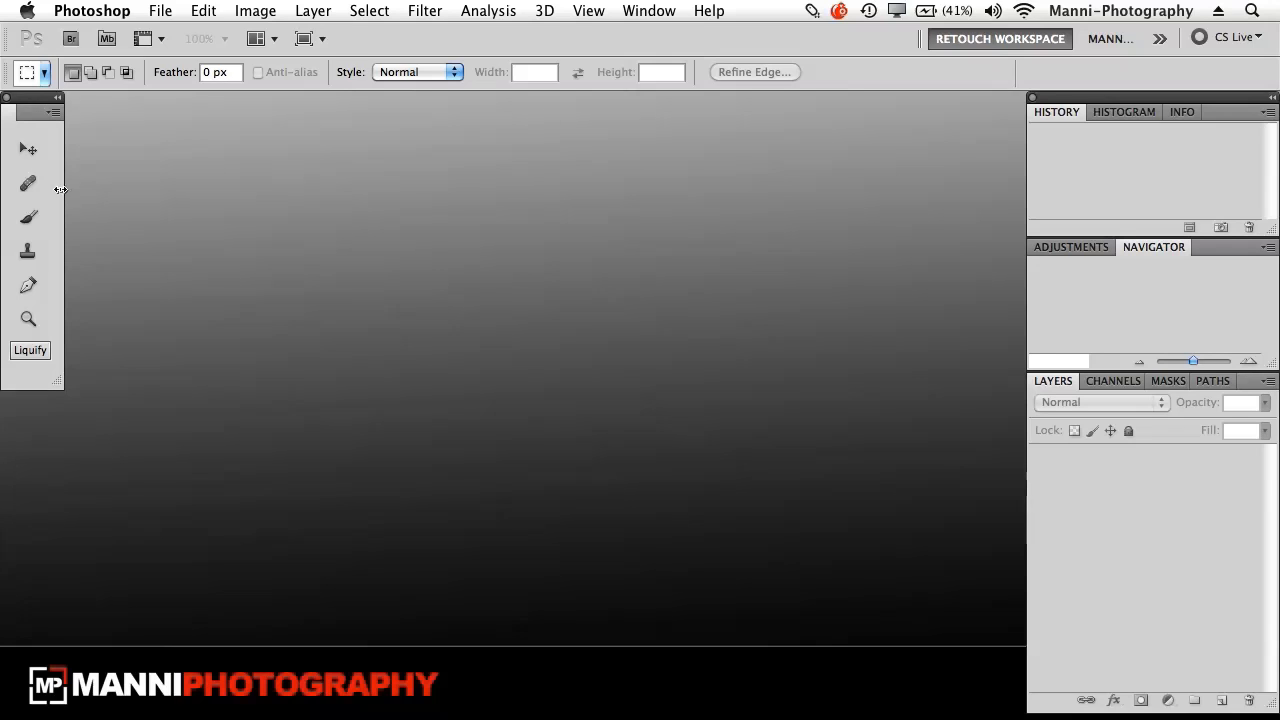
Replace the Retouch tools panel with the standard Tools panel in the Manniphotography-TUTORIALS workspace.
left_click(1110, 38)
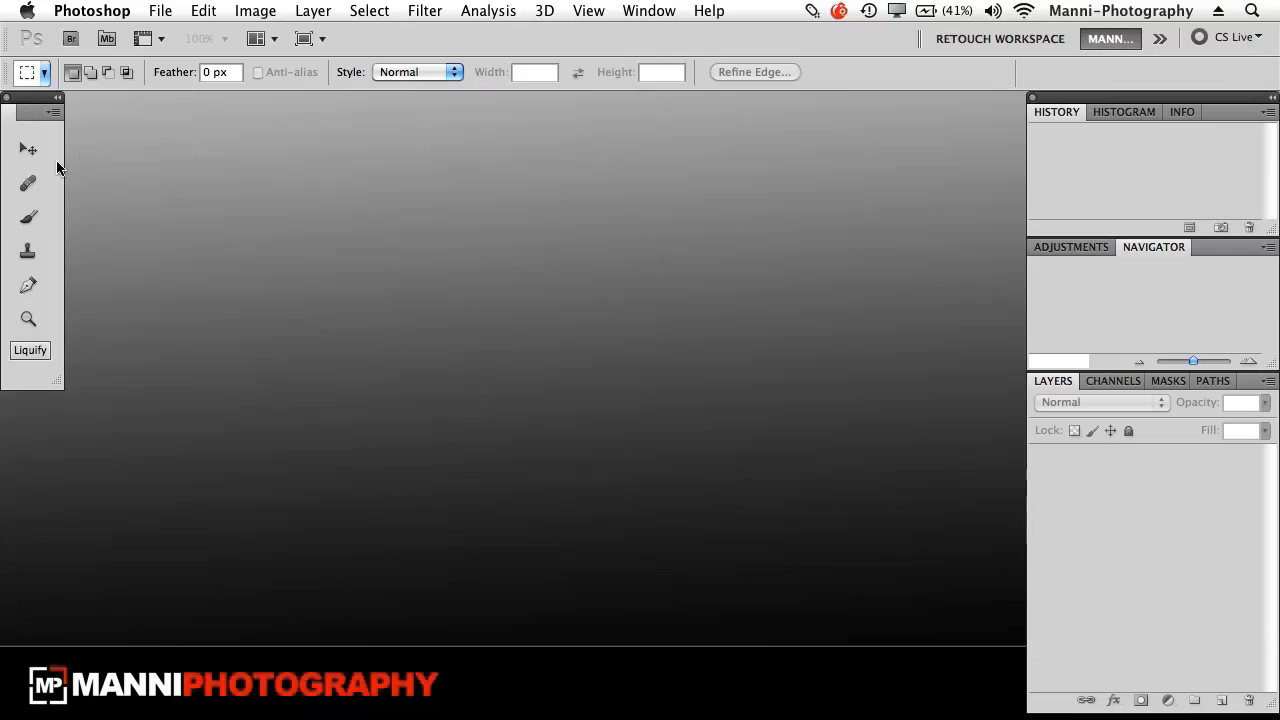
left_click(5, 99)
left_click(649, 10)
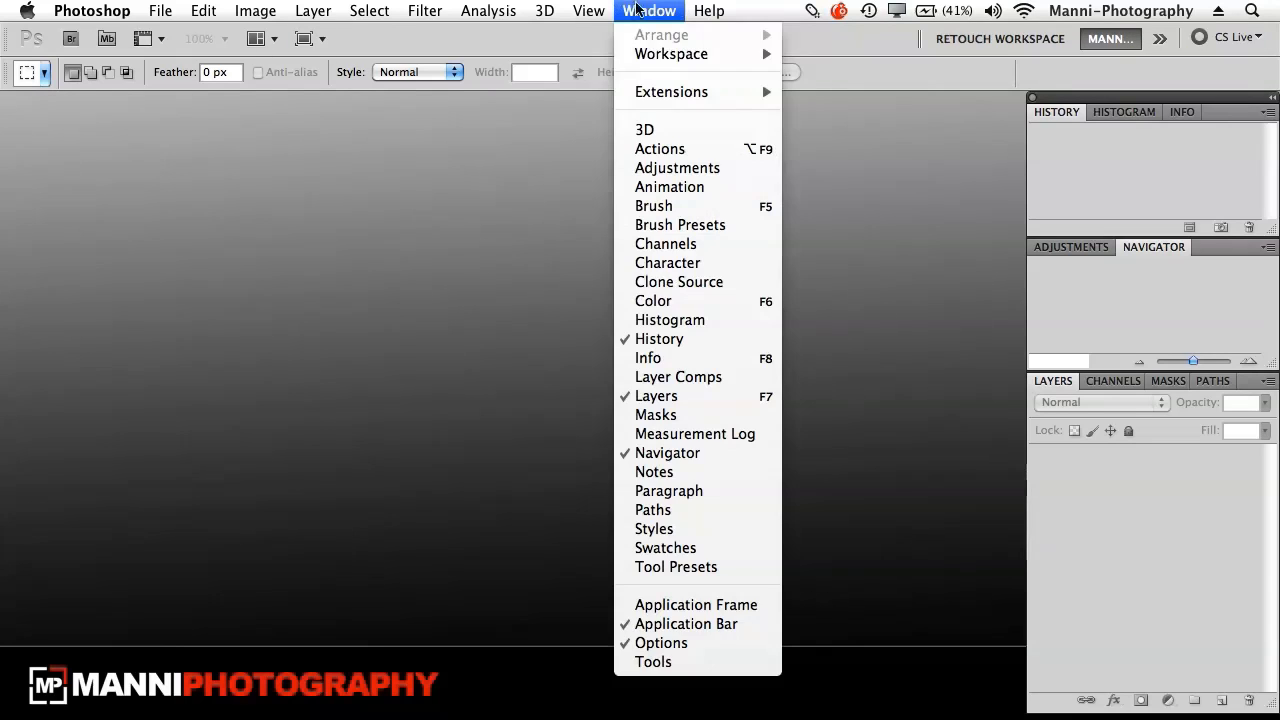
left_click(656, 662)
Return to Photoshop and test switching from the Manniphotography-TUTORIALS workspace to RETOUCH WORKSPACE.
mouse_move(403, 710)
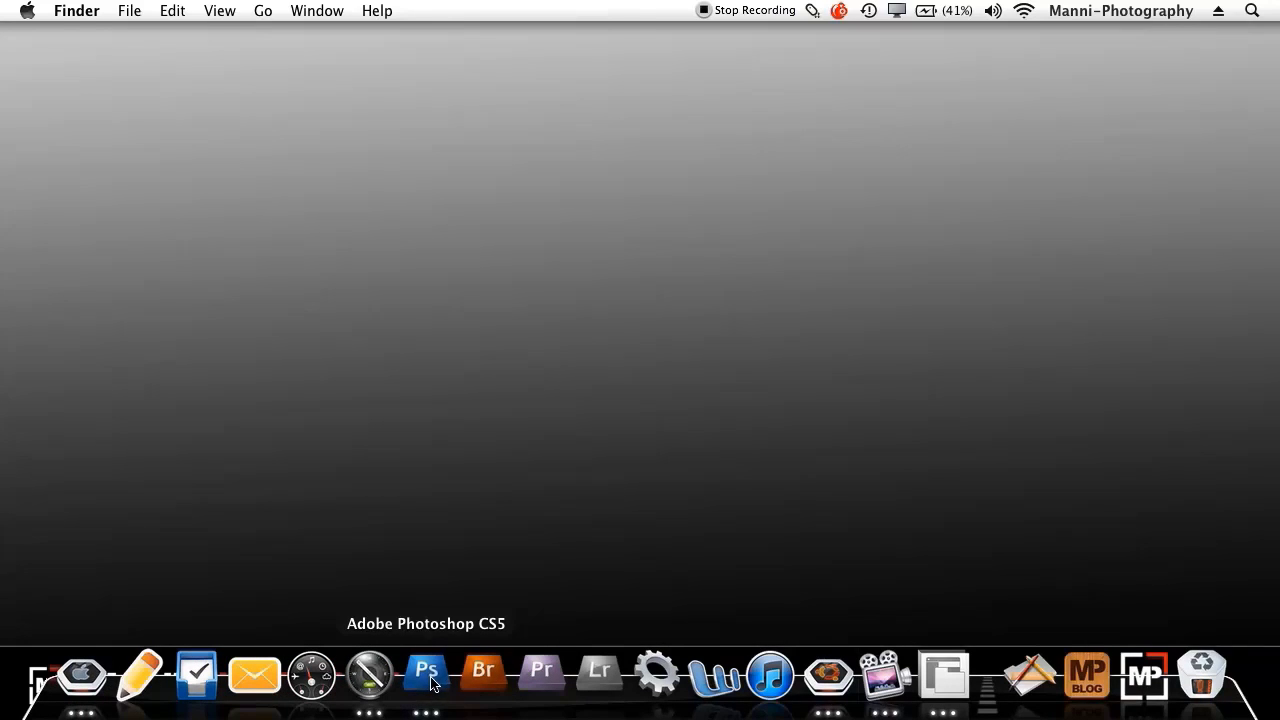
left_click(426, 676)
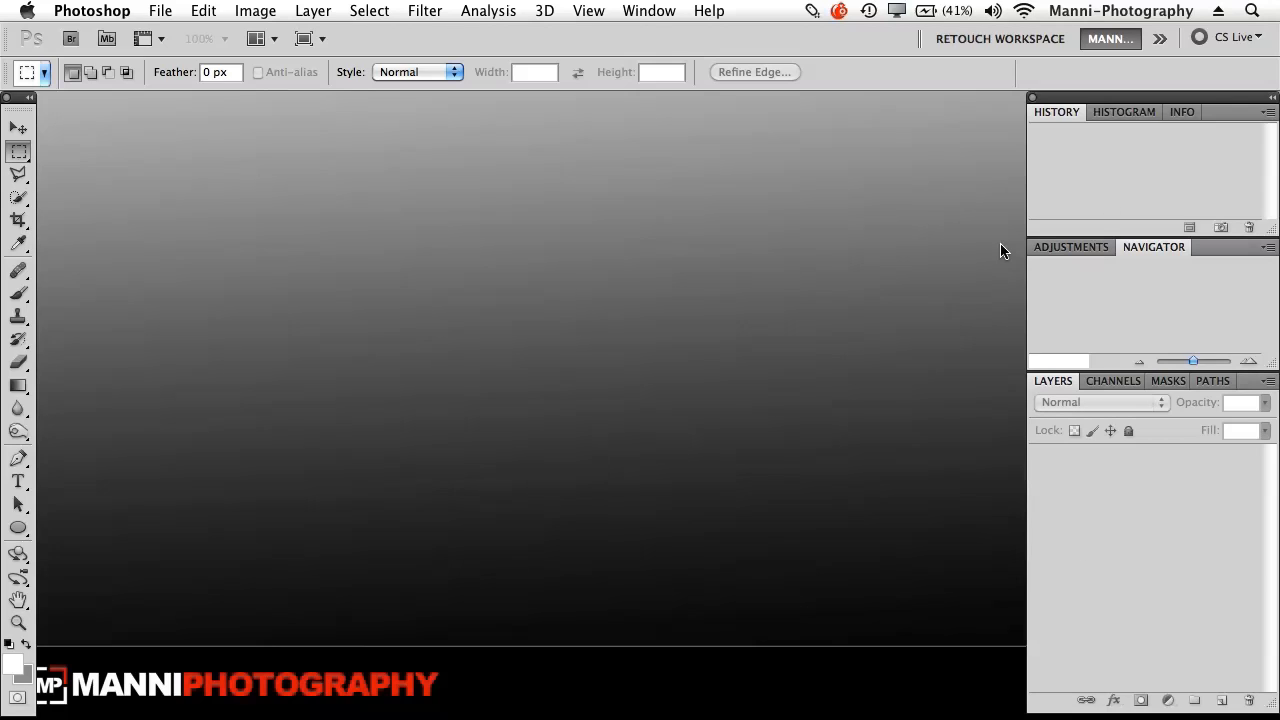
left_click(1015, 36)
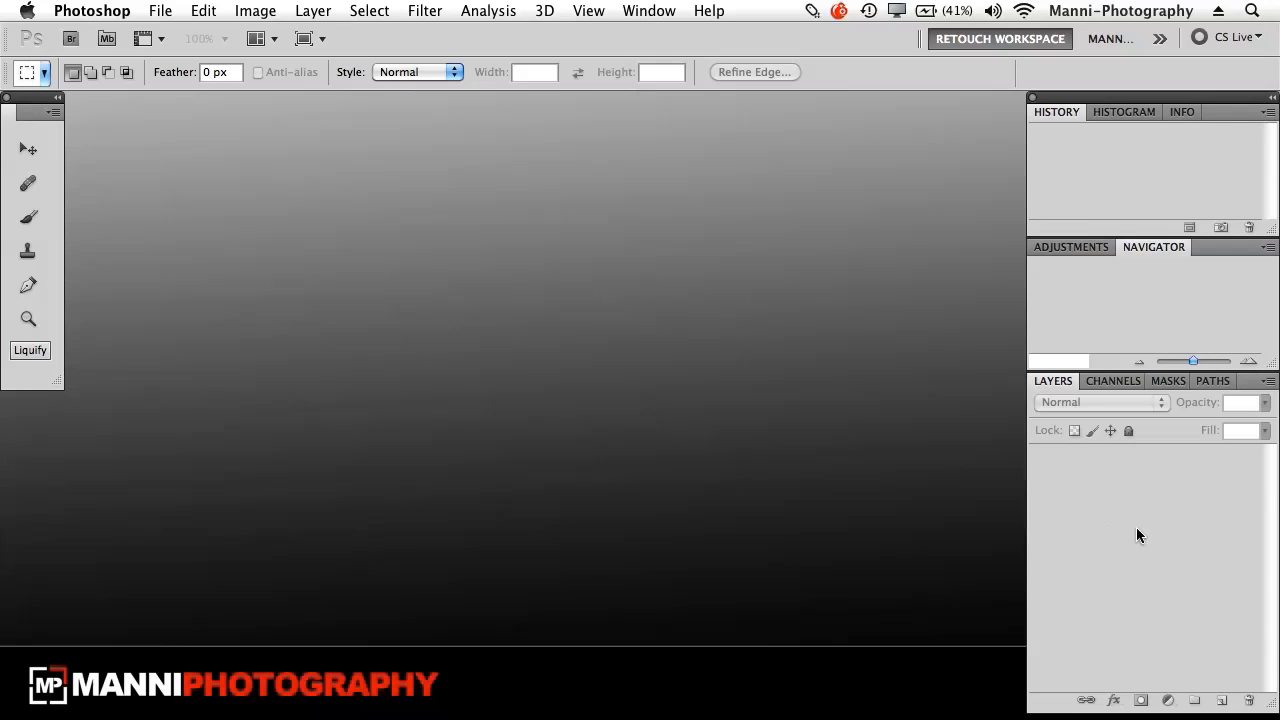
left_click(520, 10)
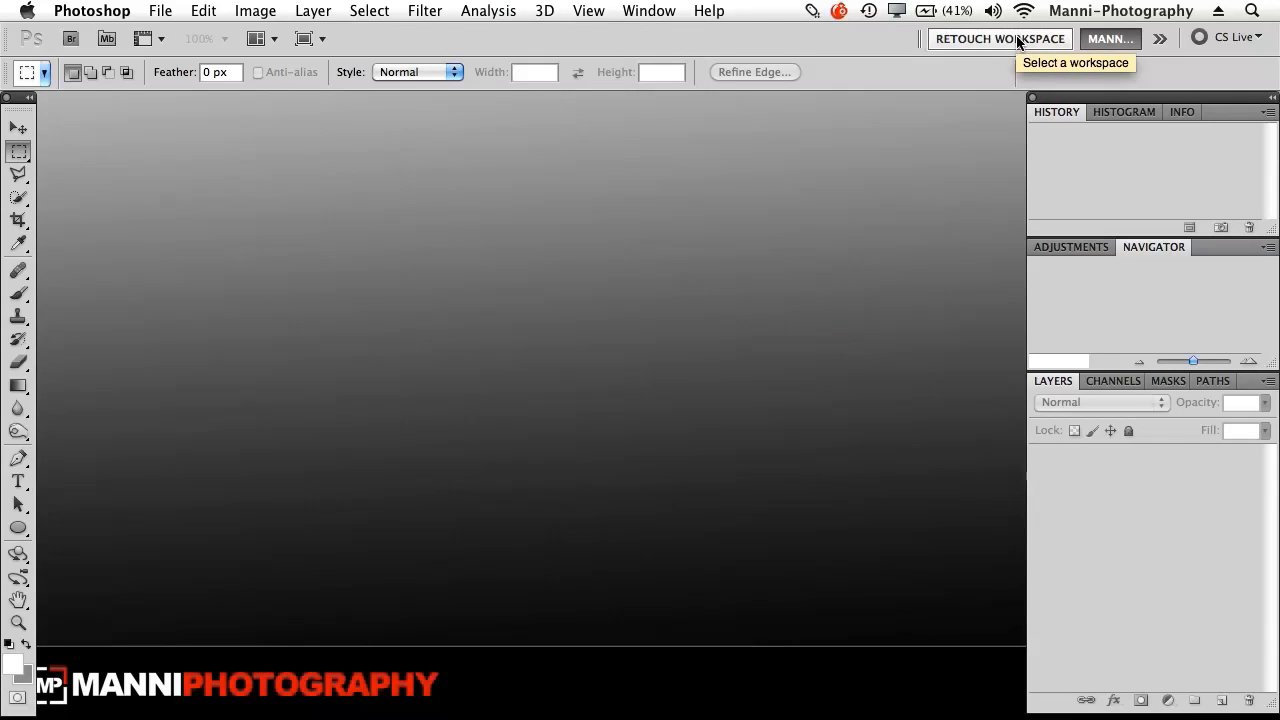
left_click(1018, 38)
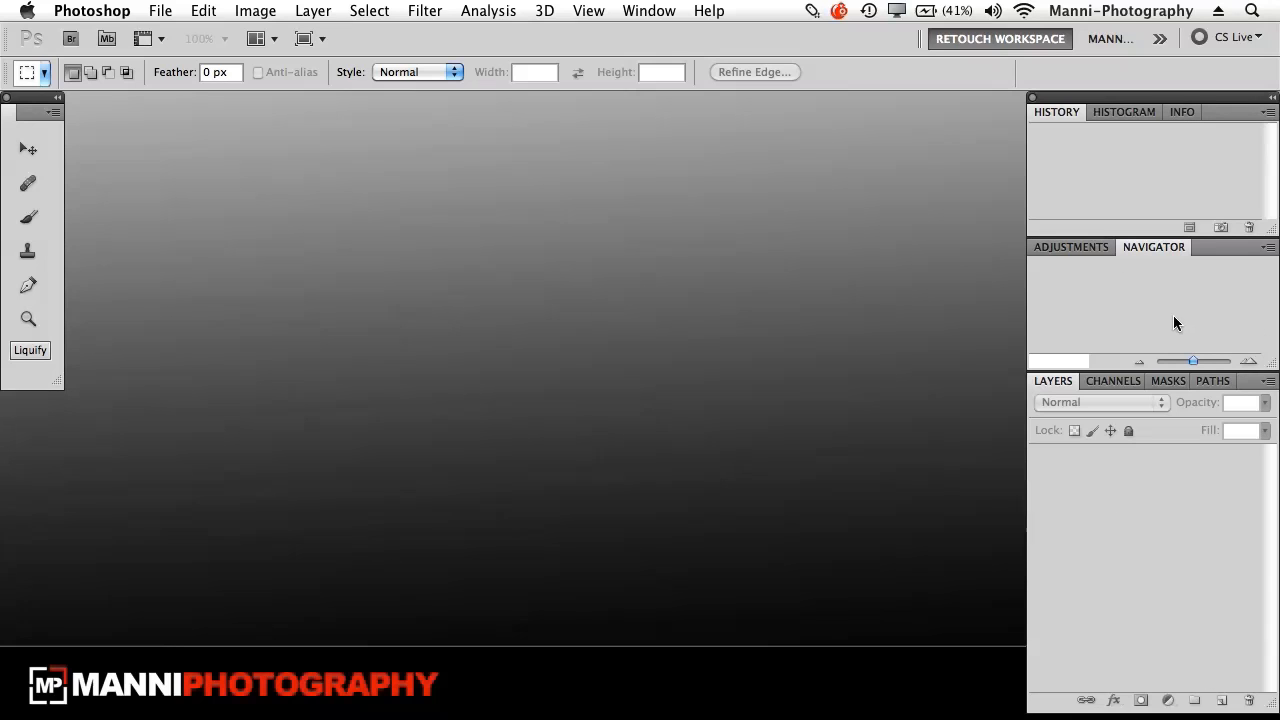
Check the colour-highlighted menu commands in RETOUCH WORKSPACE, hide Photoshop and bring it back to the front.
left_click(517, 9)
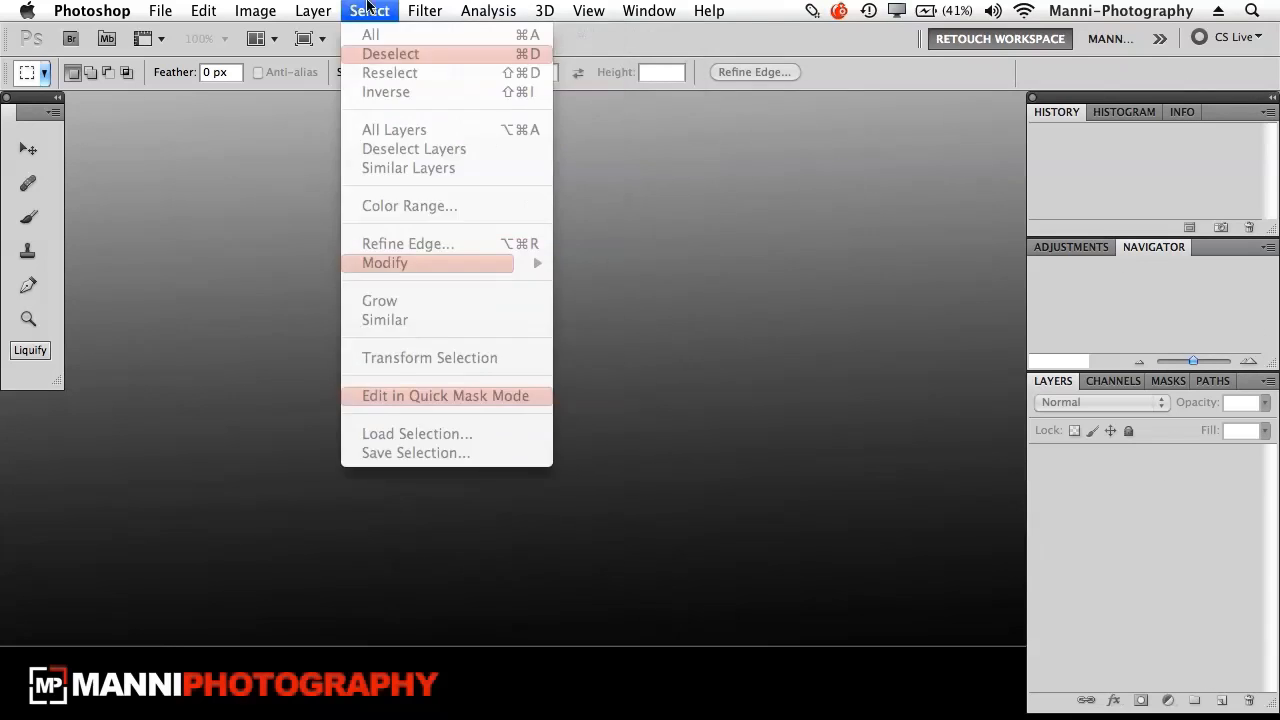
mouse_move(420, 9)
key("super+h")
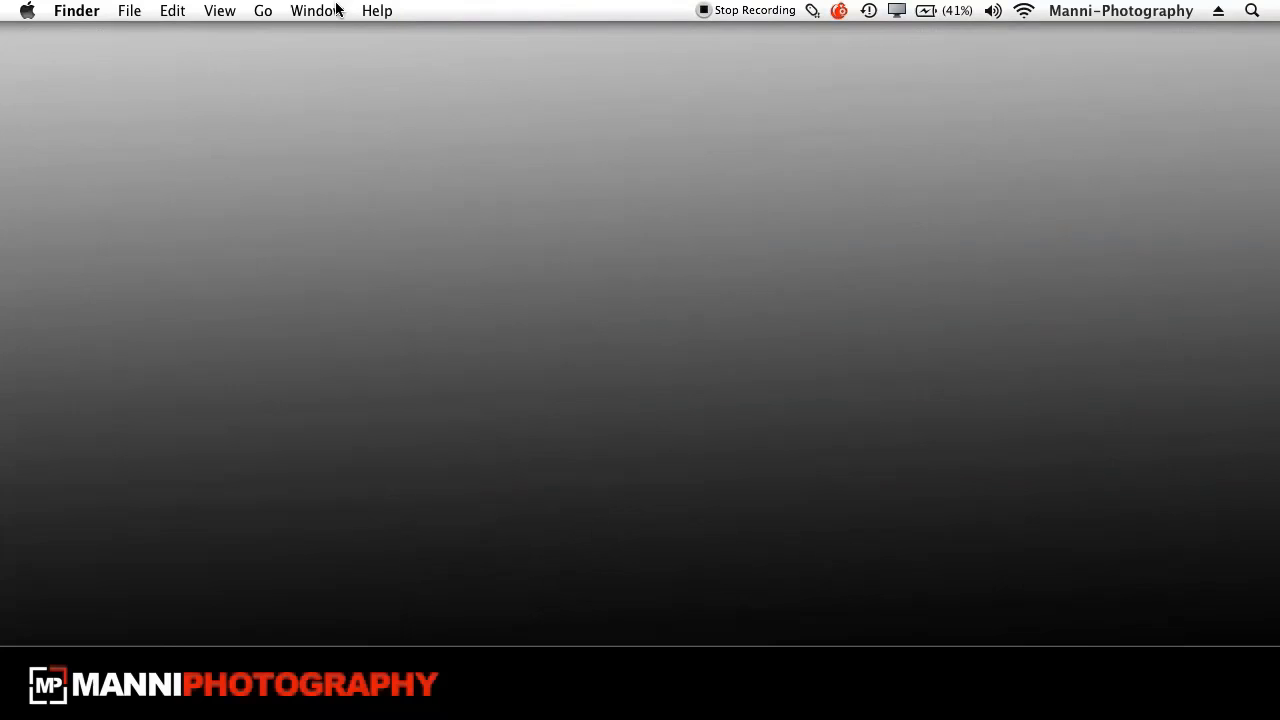
left_click(423, 682)
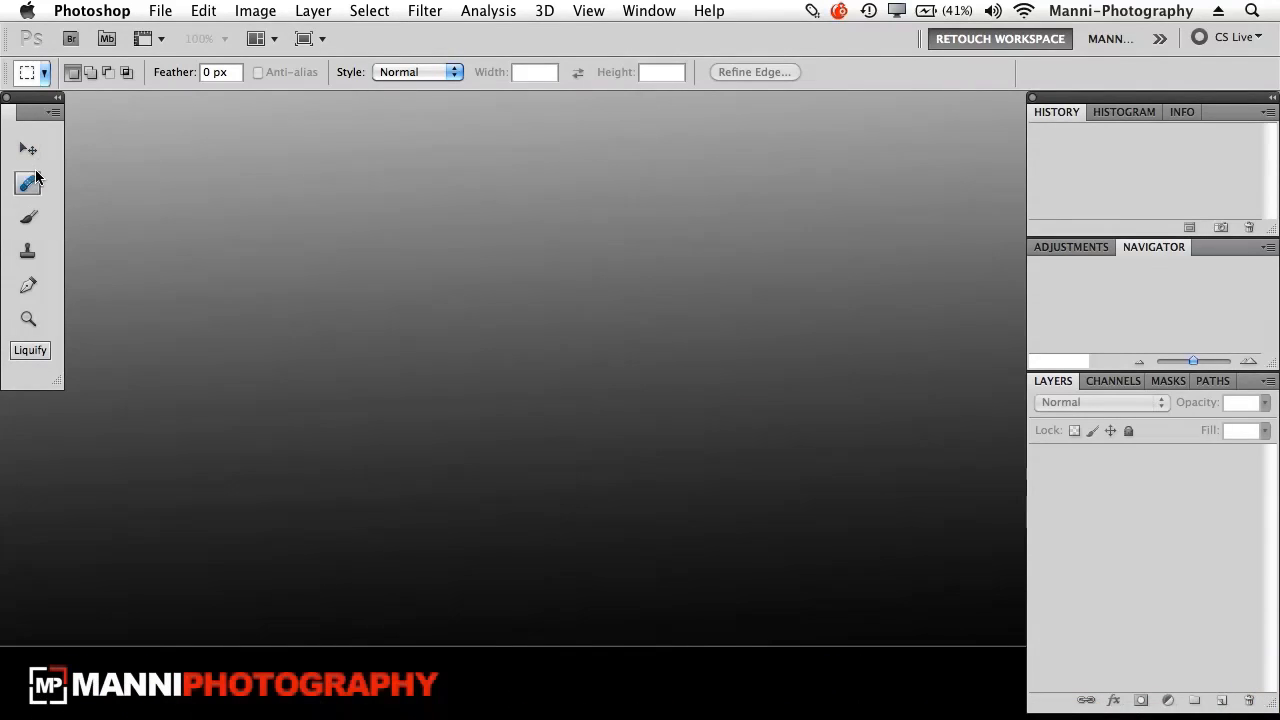